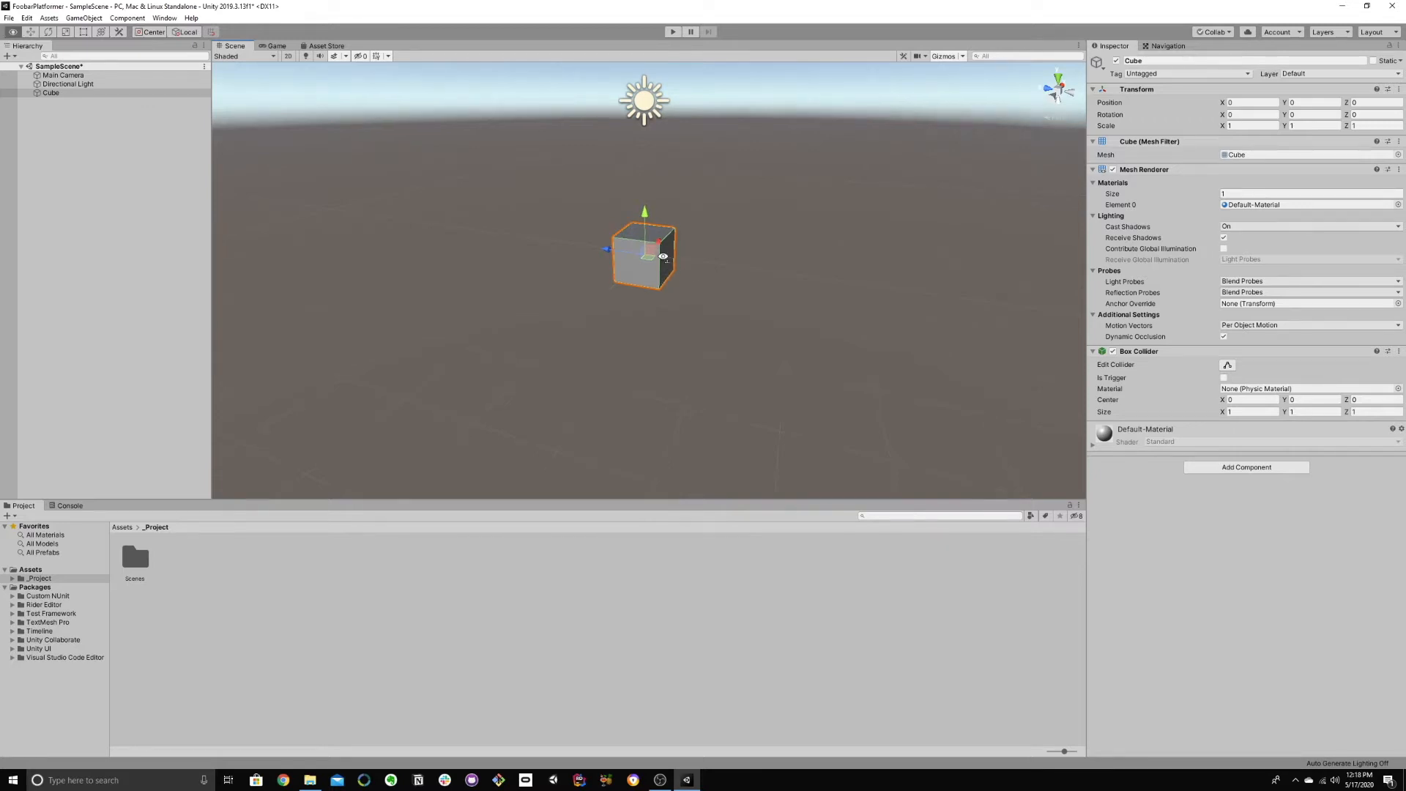
Step: Play-test the scene with the plain cube to check how it behaves without physics, and stop the run
left_click_drag(664, 263, 668, 248, "alt")
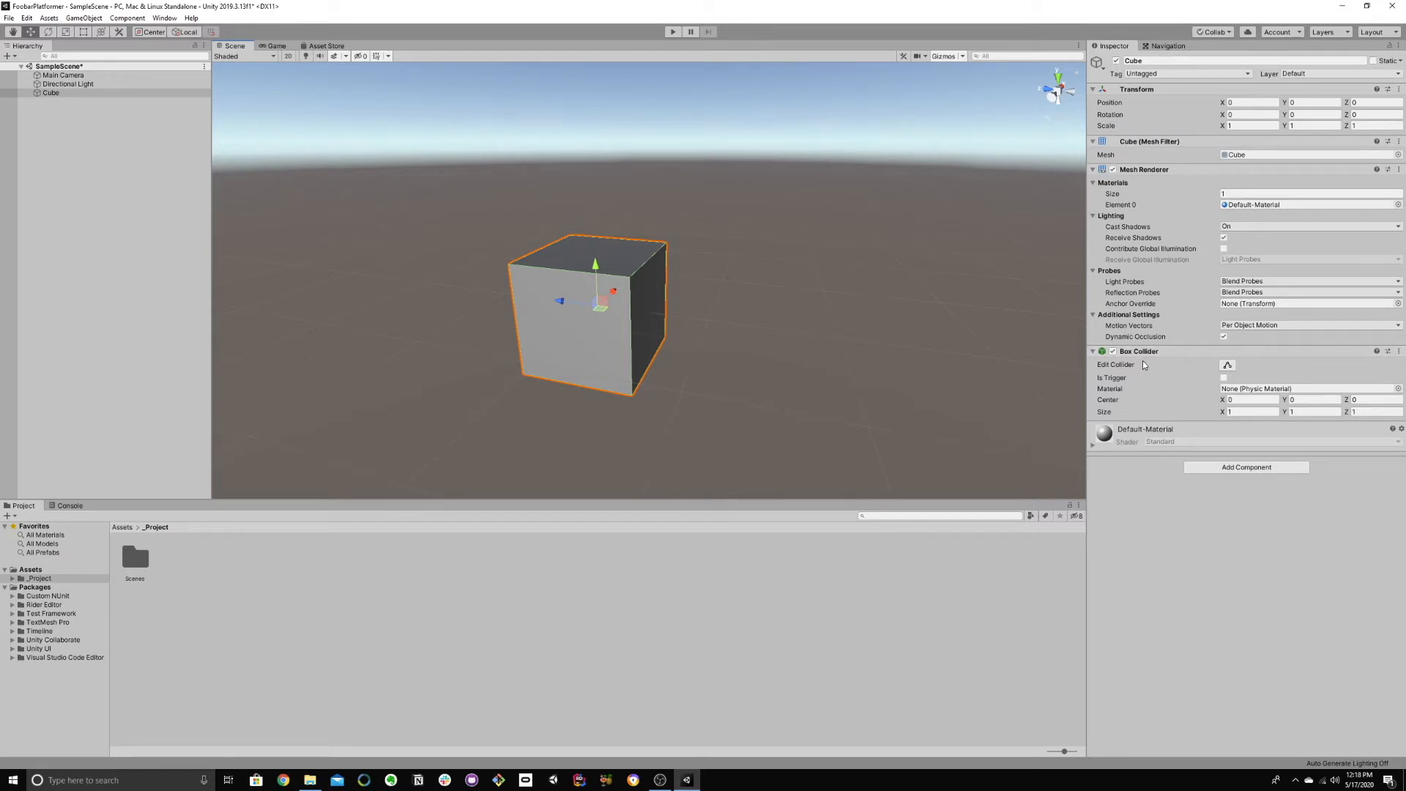
key("d")
right_click_drag(801, 349, 637, 347)
left_click(669, 32)
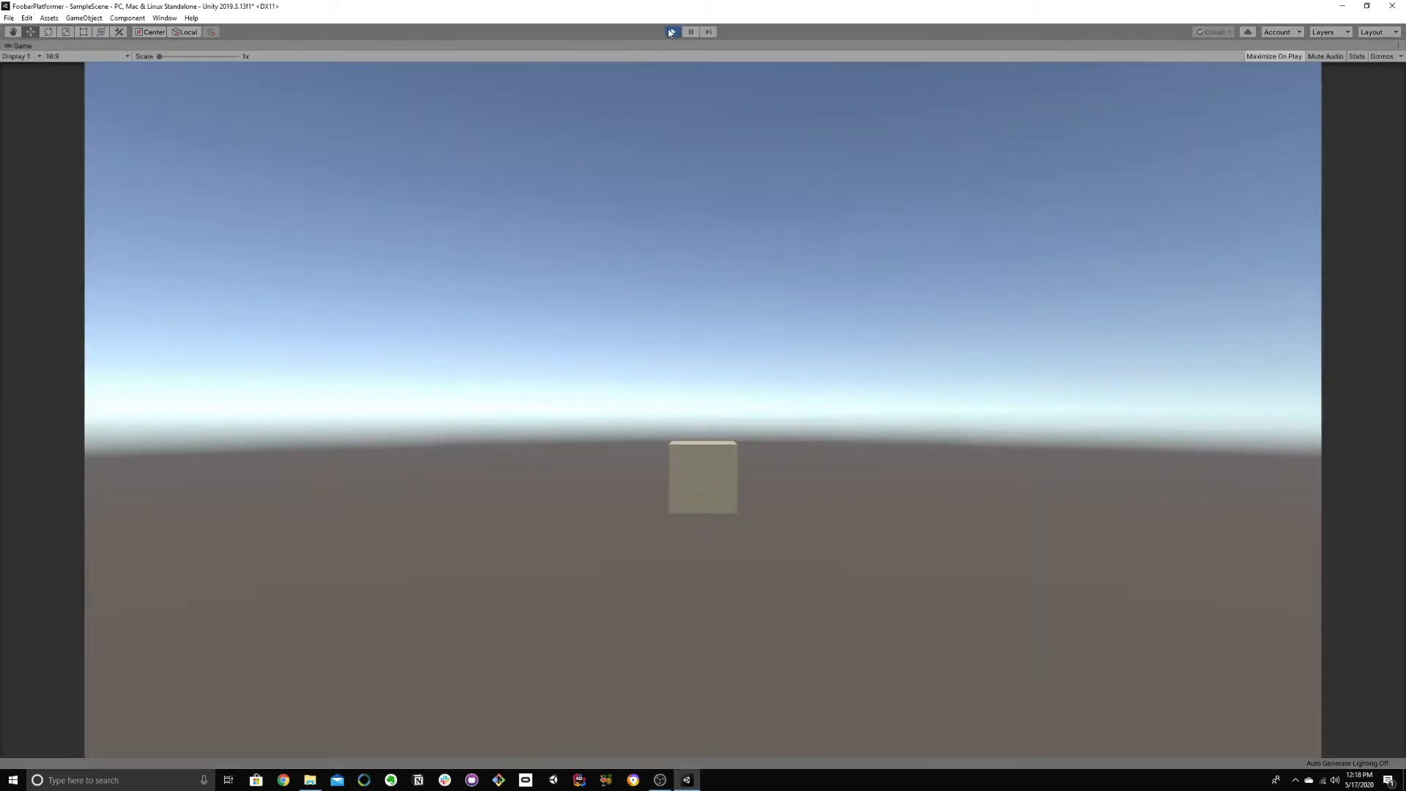
left_click(670, 31)
Step: Add a Rigidbody component to the cube
left_click(1207, 469)
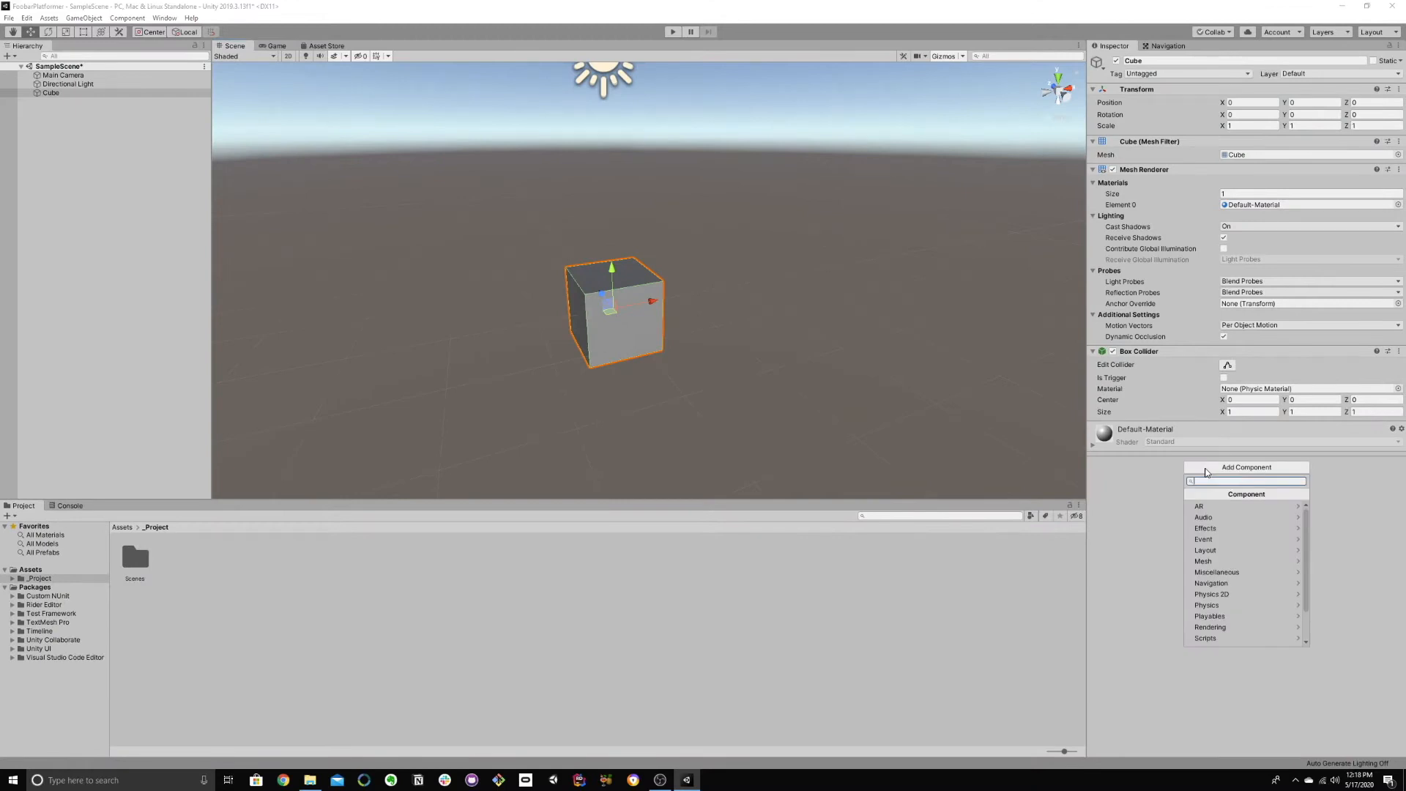
type("rig")
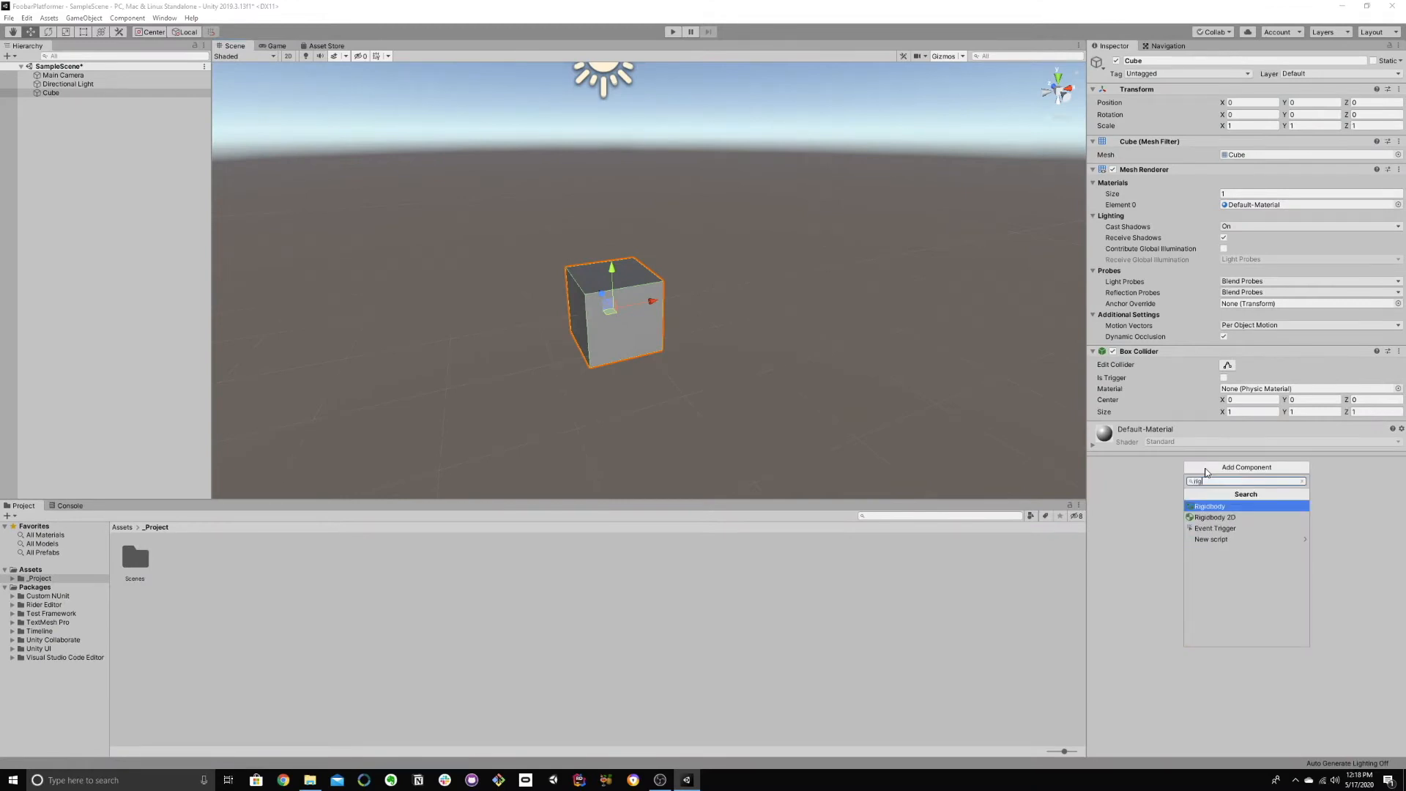
key("Return")
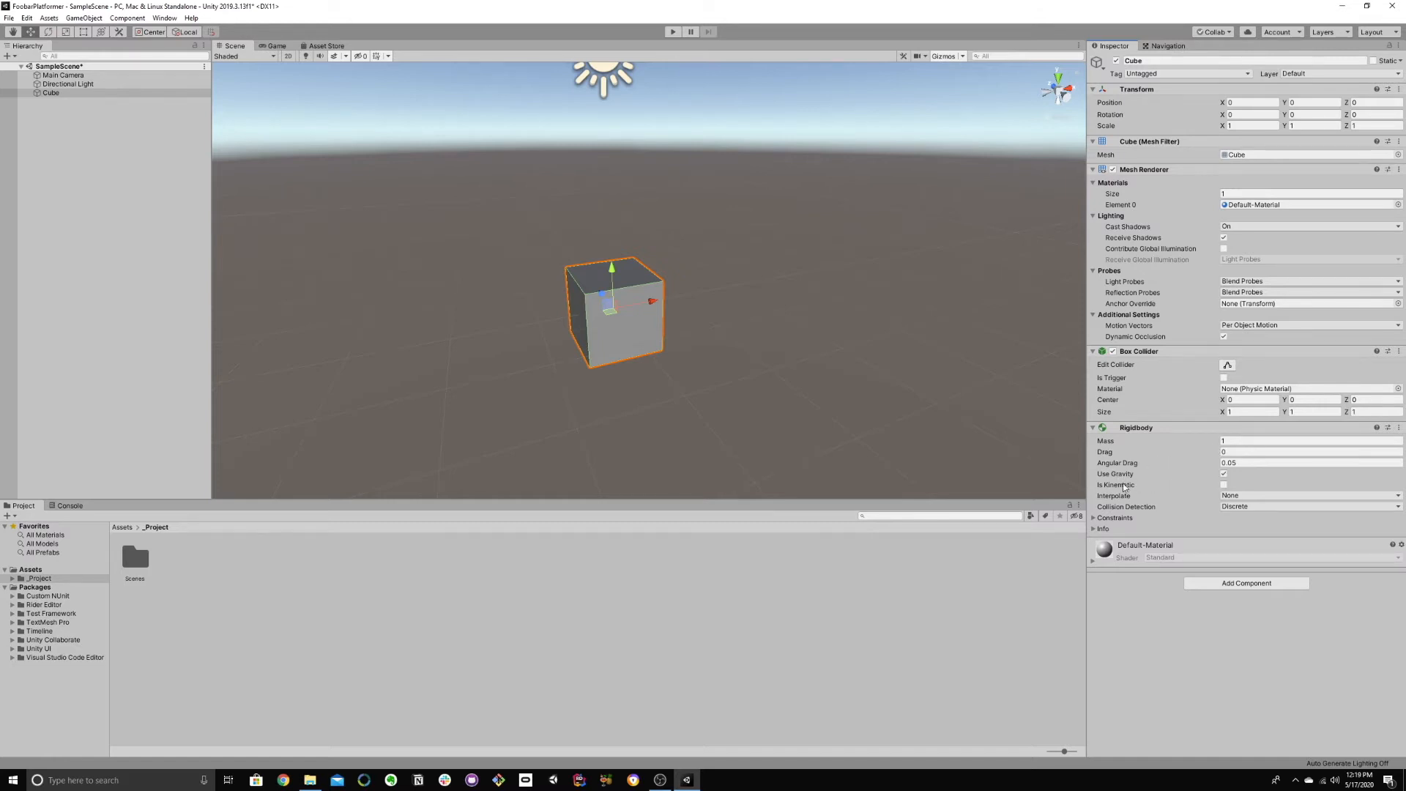
Step: Play-test the scene twice to watch the cube under gravity, stopping each run
left_click(673, 32)
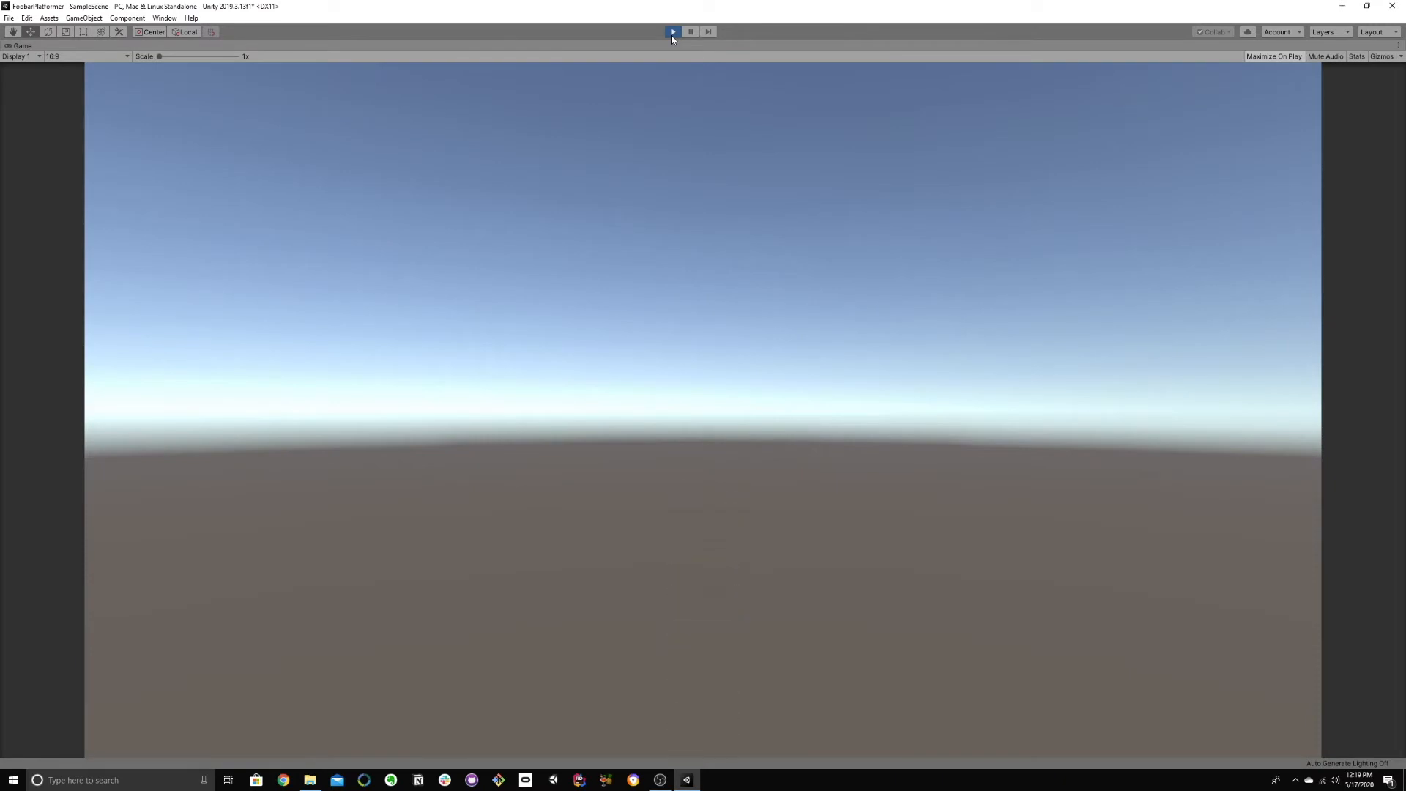
left_click(674, 32)
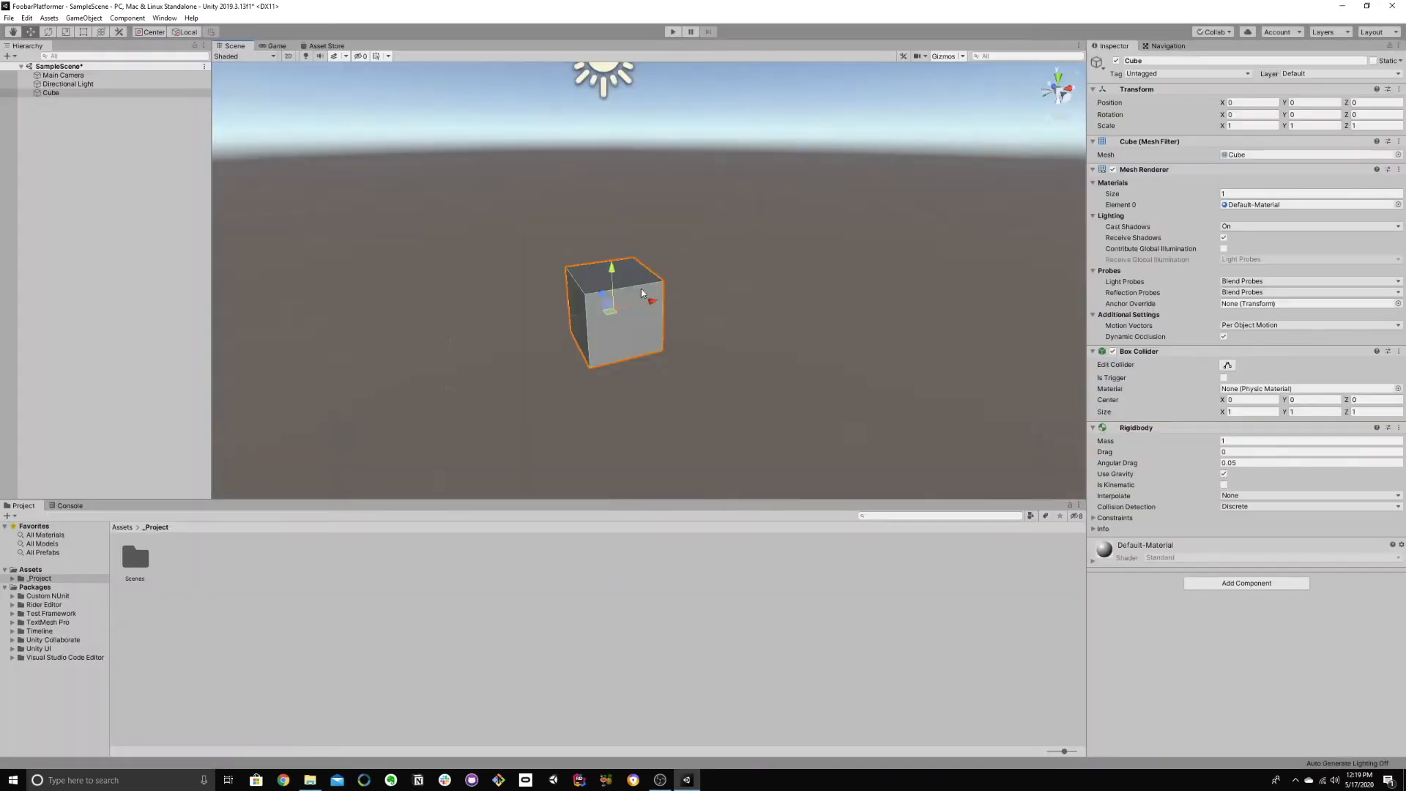
left_click_drag(516, 296, 566, 286, "alt")
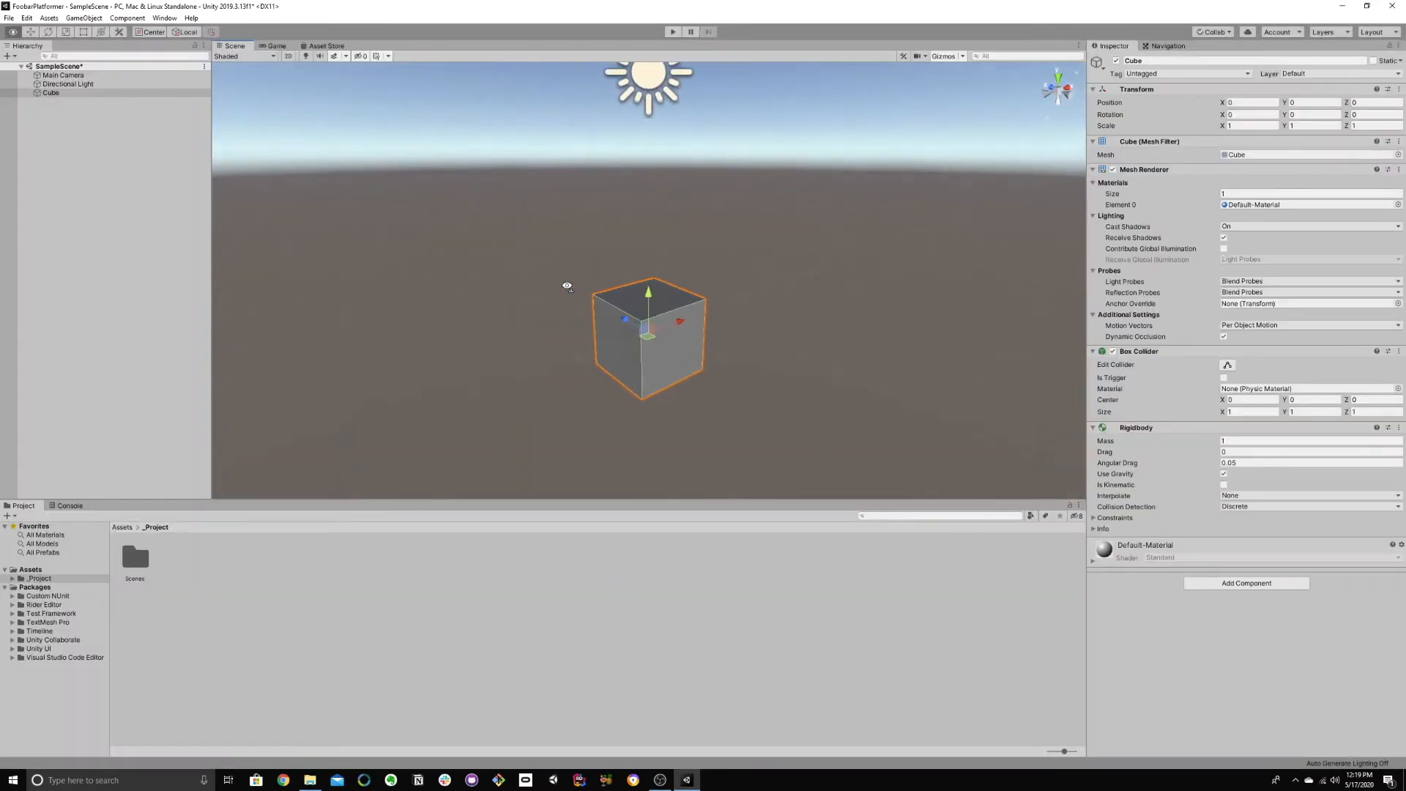
scroll(567, 286, "down", 3)
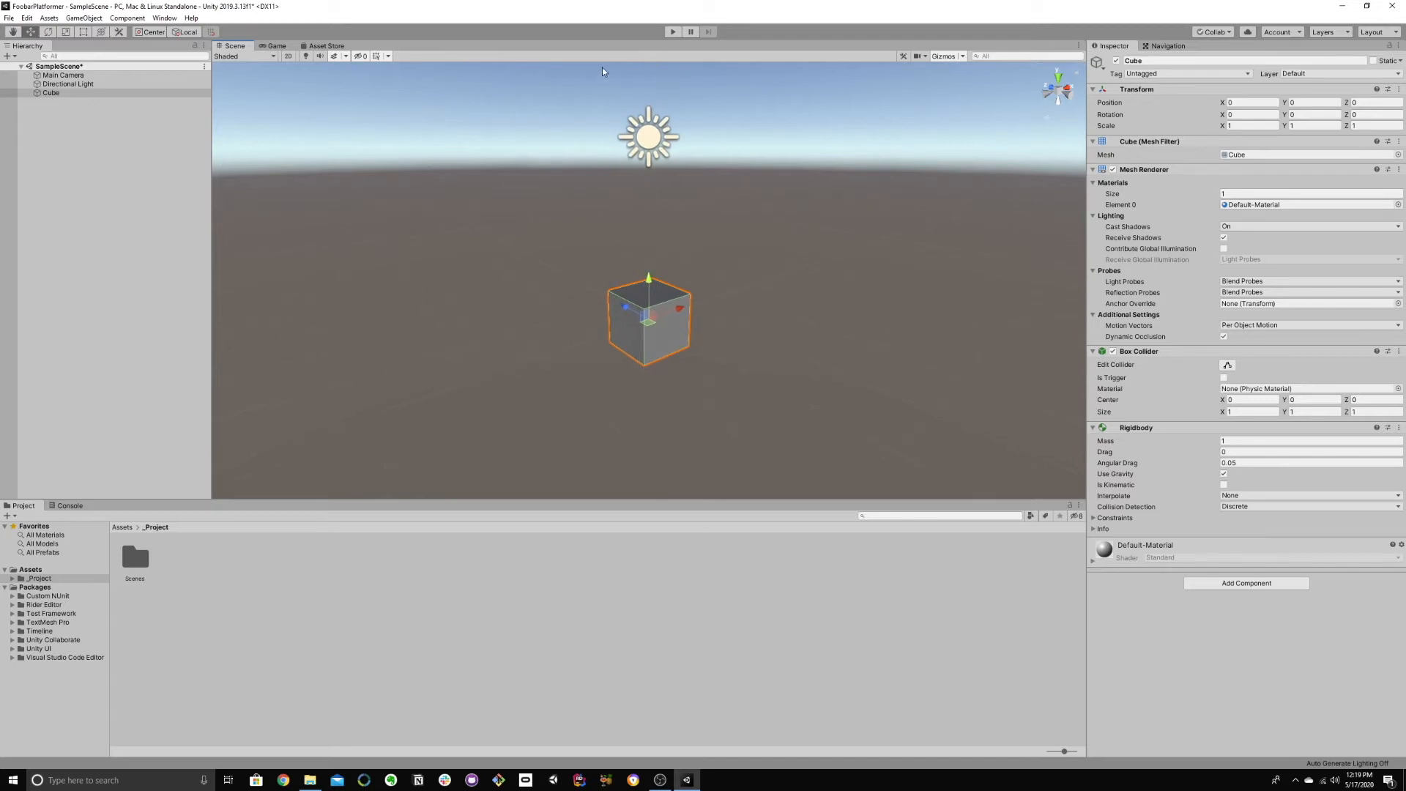
left_click(672, 32)
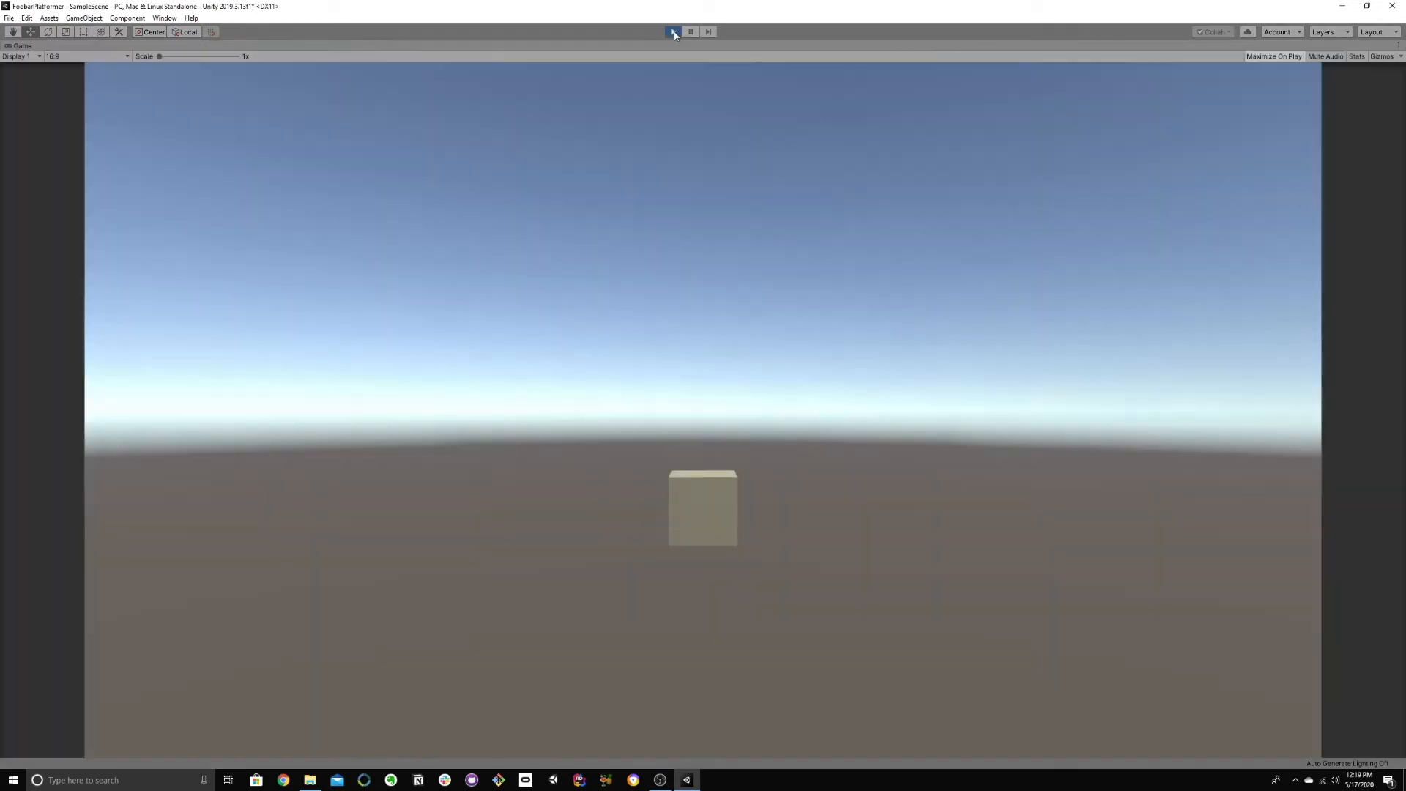
left_click(674, 34)
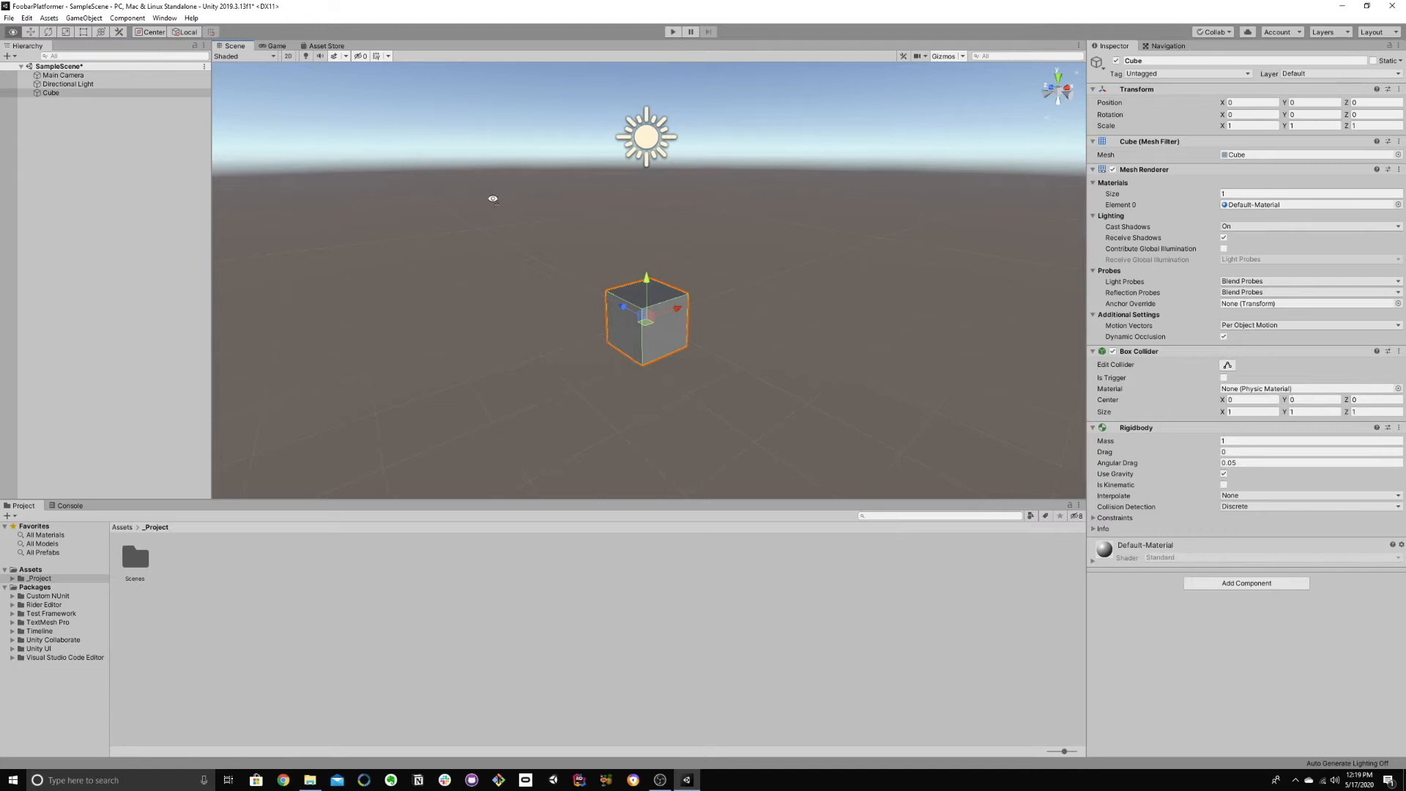
Step: Raise the cube to a Y position of about 1.54 and add a second 3D cube to the scene
right_click_drag(490, 196, 559, 238)
left_click_drag(518, 280, 518, 202)
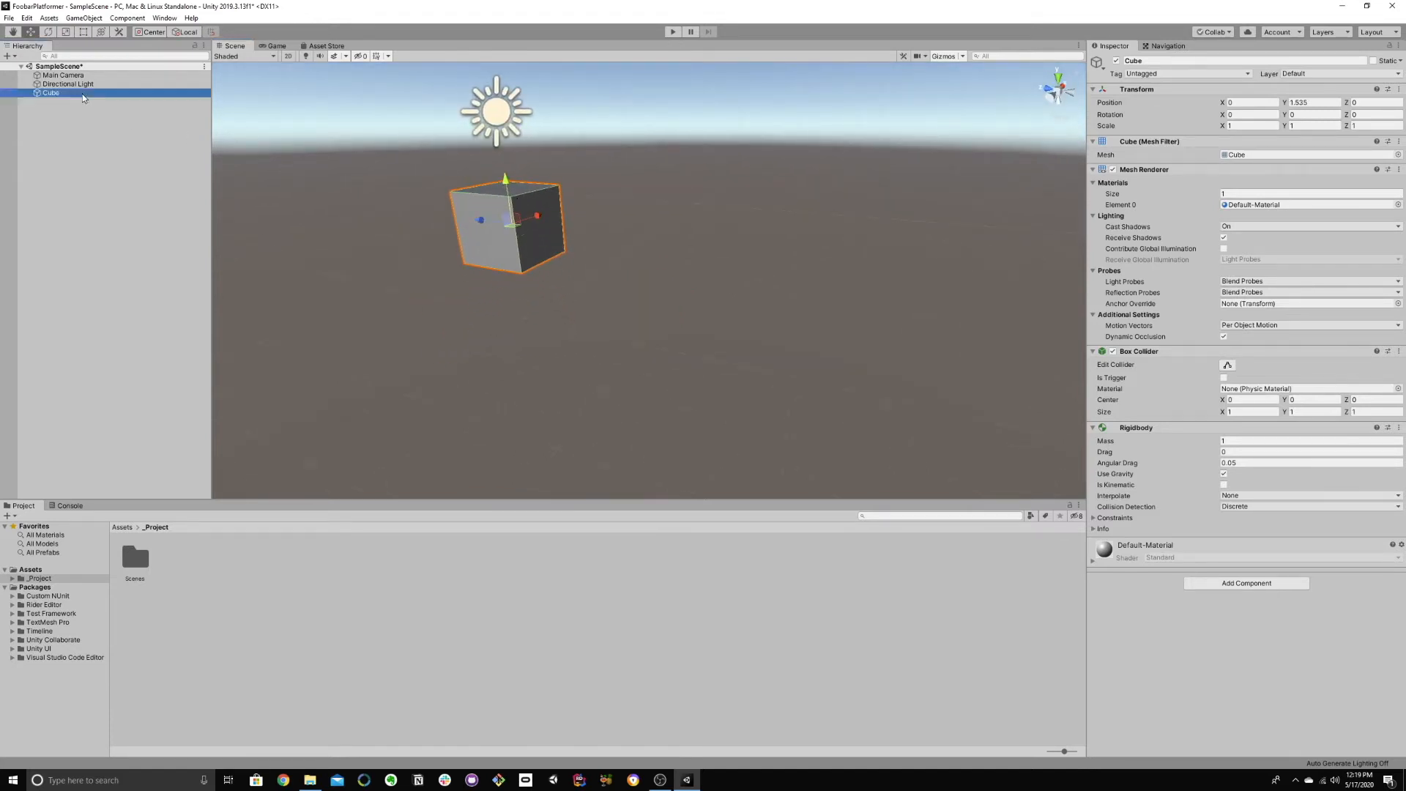
right_click(86, 121)
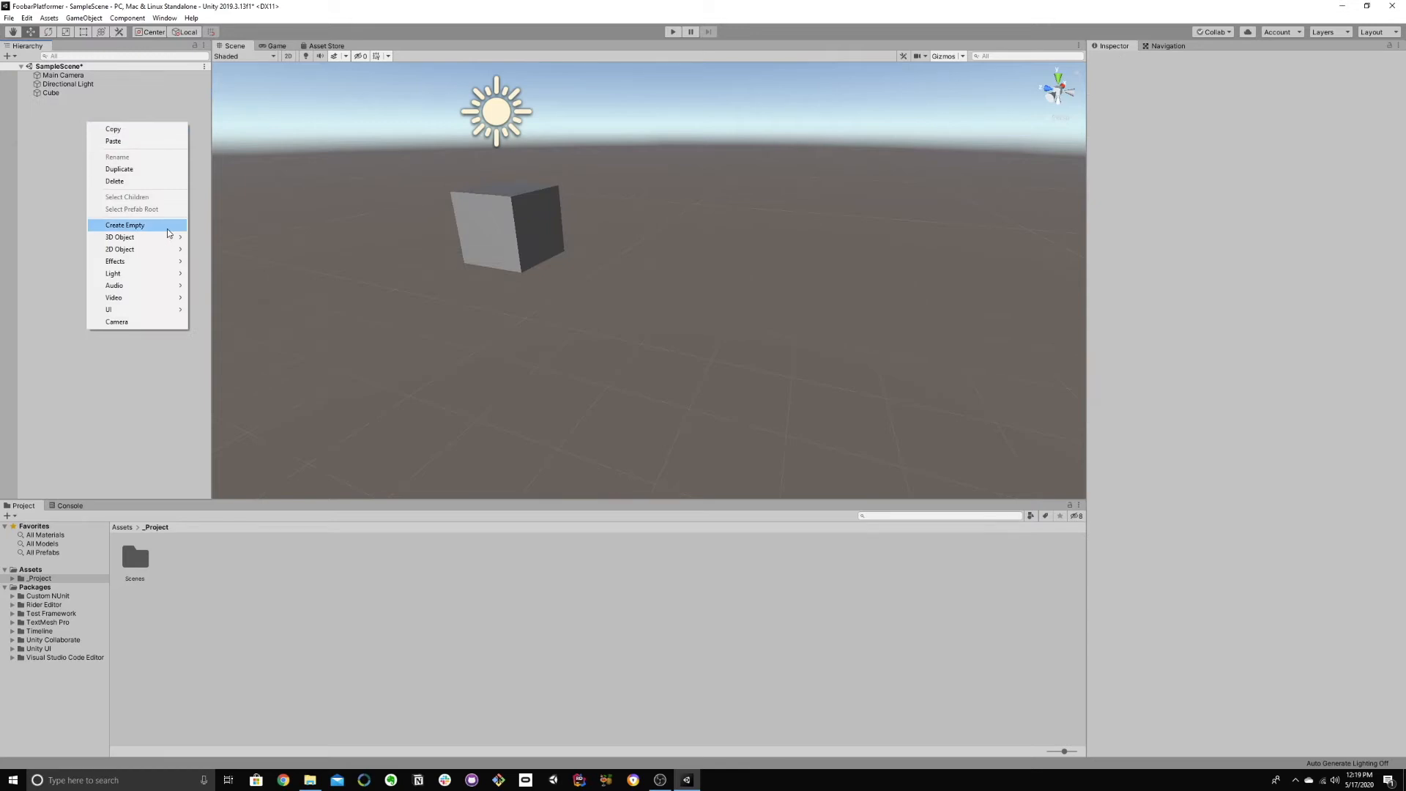
mouse_move(165, 236)
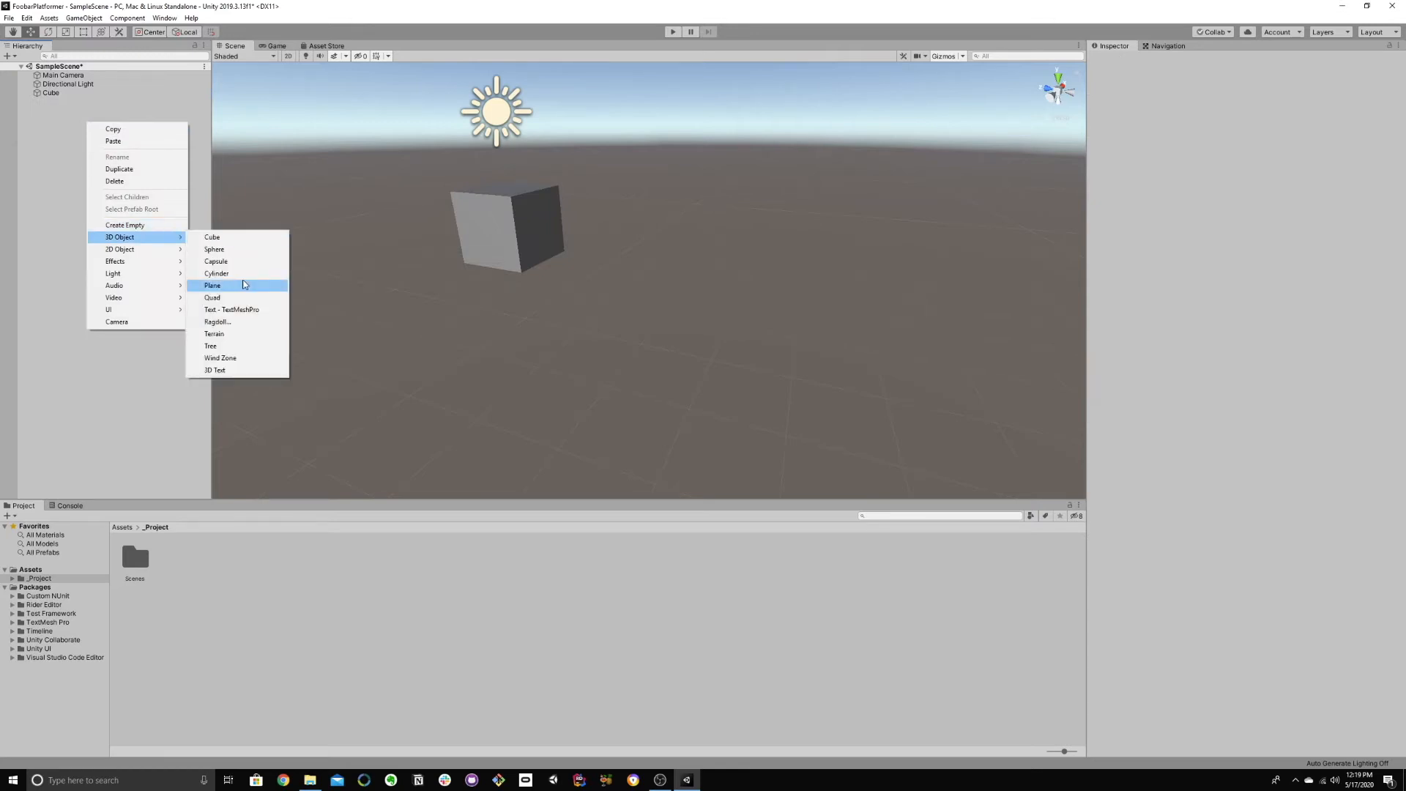
left_click(220, 236)
Step: Reset the new cube's transform so its position is 0, 0, 0
right_click_drag(434, 232, 634, 244)
key("s")
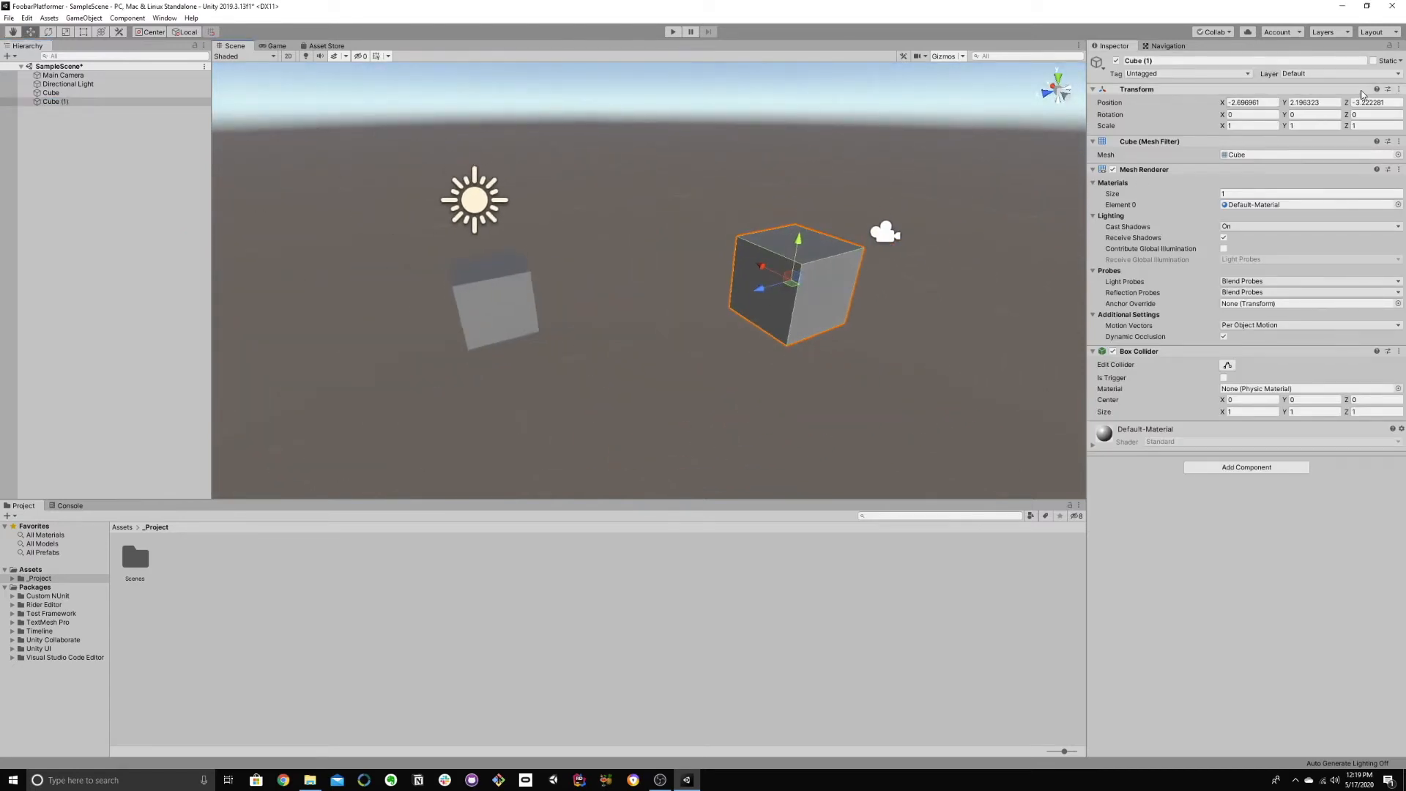
left_click(1399, 89)
left_click(1352, 103)
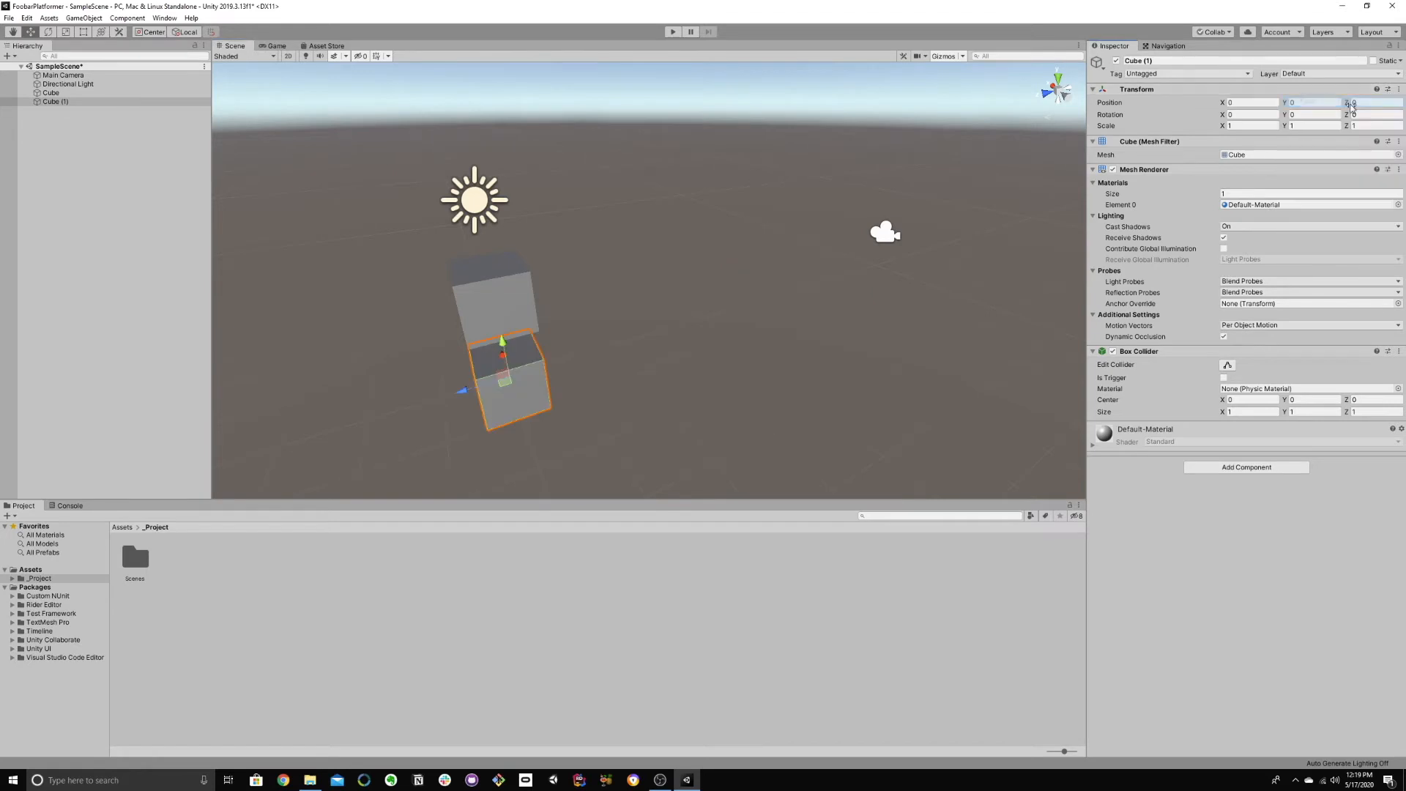
Step: Lower the second cube to a Y position of -0.5
right_click_drag(692, 253, 454, 211)
key("d")
key("q")
key("e")
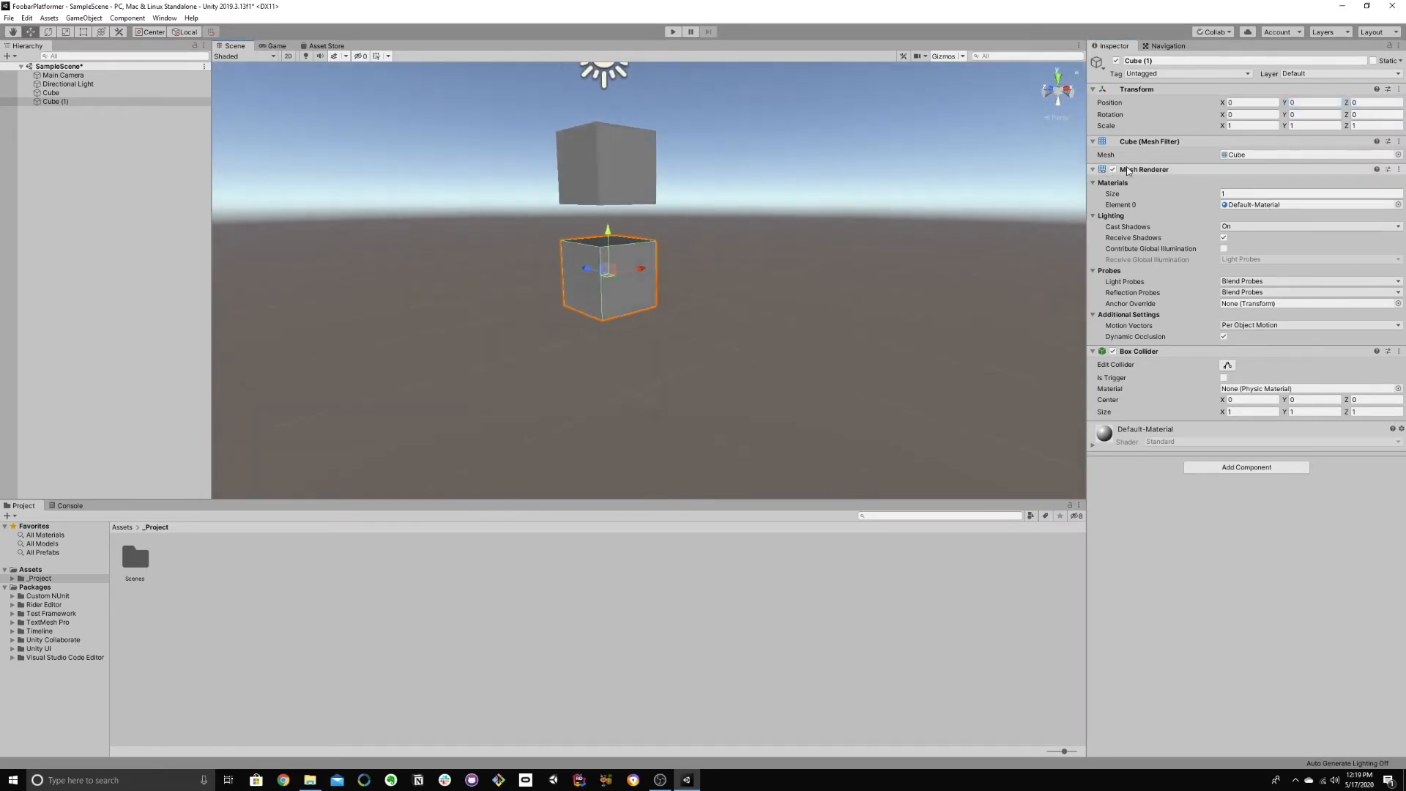
left_click(1298, 103)
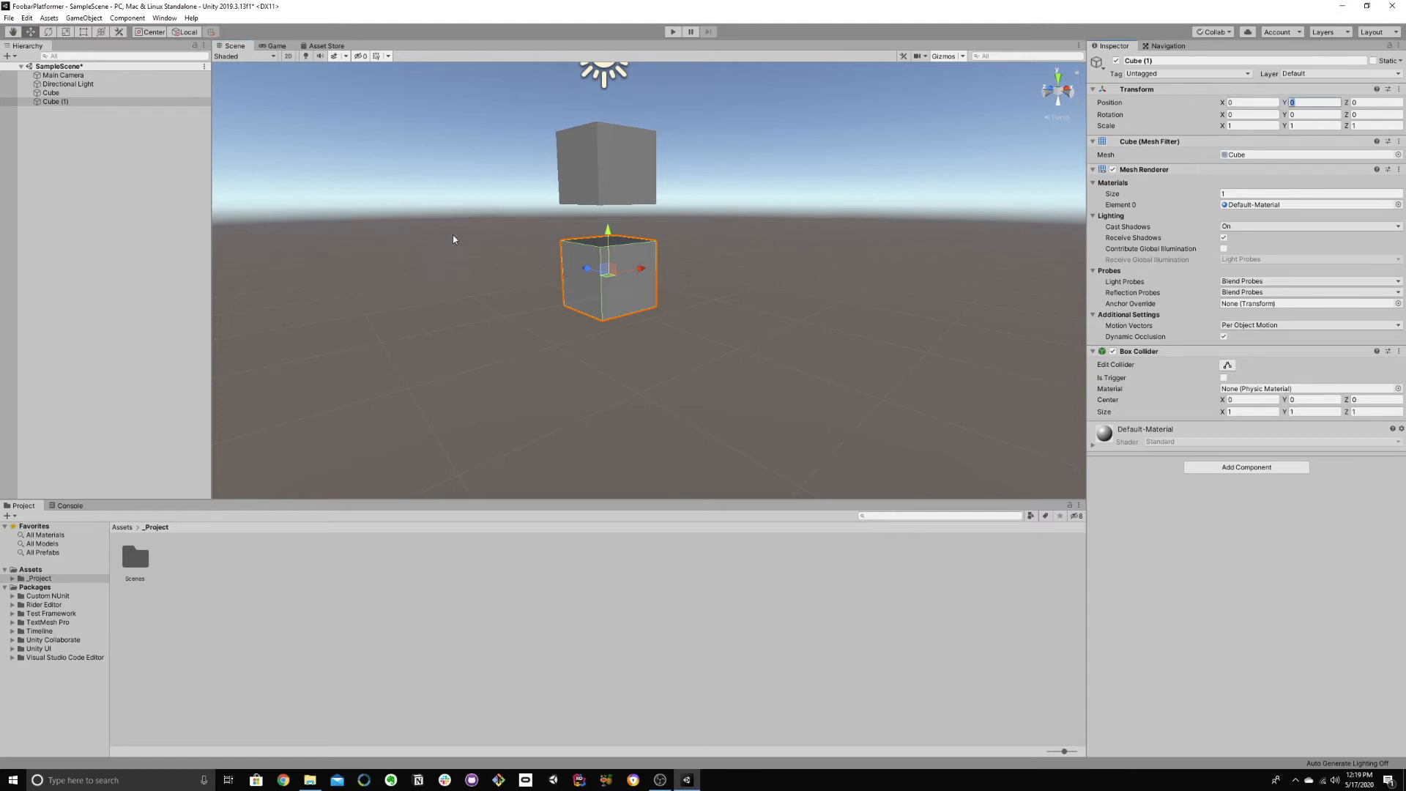
mouse_move(608, 238)
left_mouse_down()
mouse_move(612, 258)
mouse_move(611, 207)
mouse_move(616, 262)
left_mouse_up()
Step: Try the Scale, Hand, Move, Rotate and Rect tools on the lower cube and undo the trial rotation
right_click_drag(620, 262, 747, 364)
key("w")
key("s")
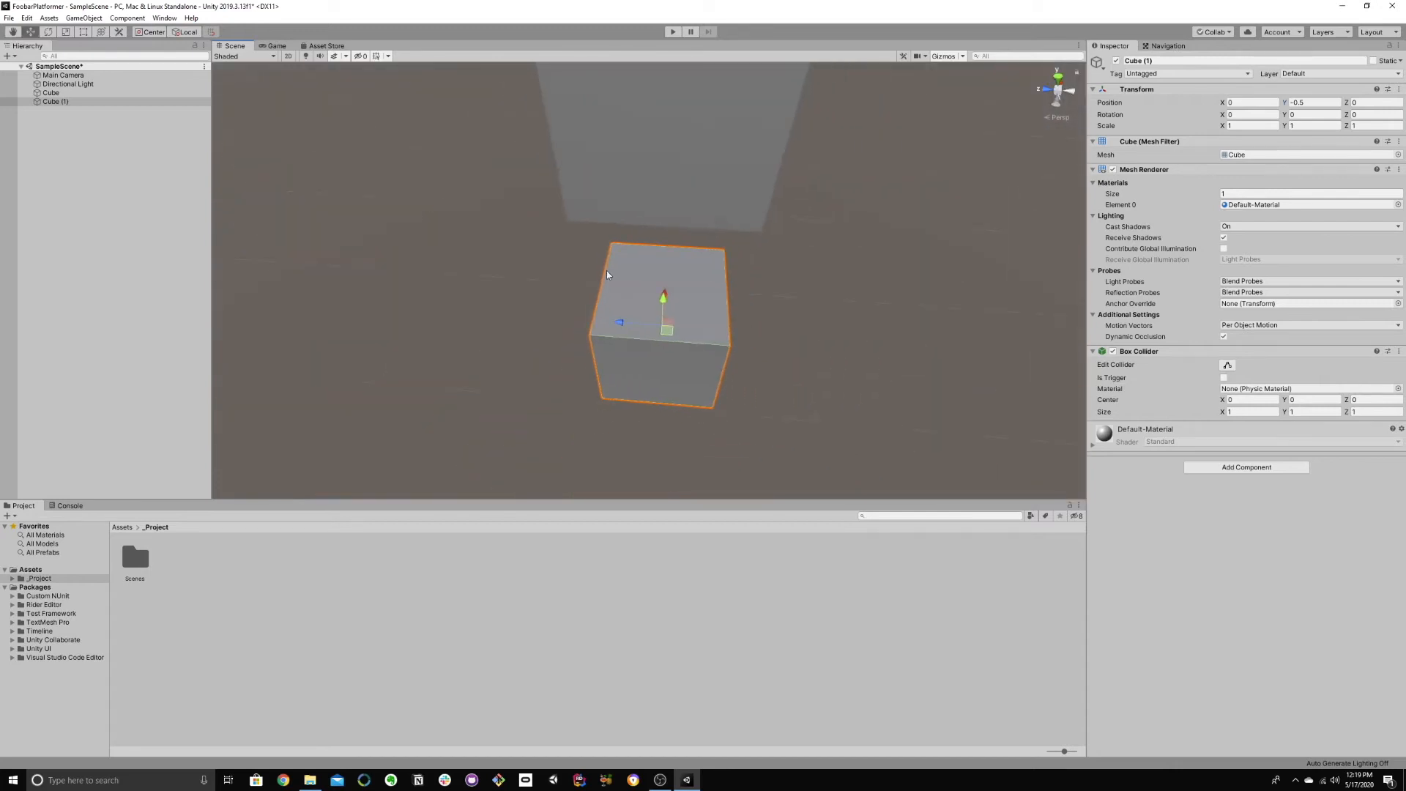
left_click(63, 33)
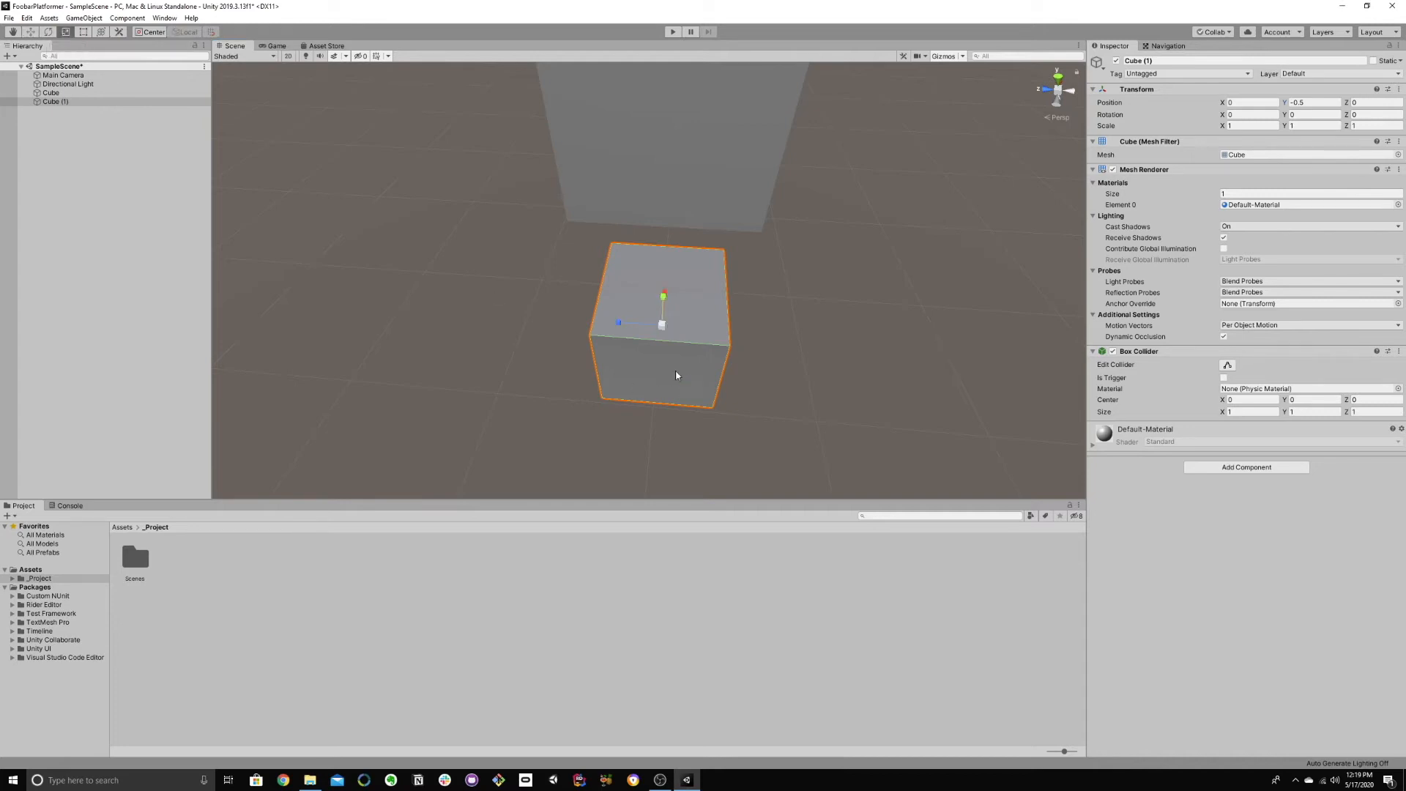
key("q")
mouse_move(613, 376)
left_mouse_down()
mouse_move(722, 371)
mouse_move(618, 364)
left_mouse_up()
key("w")
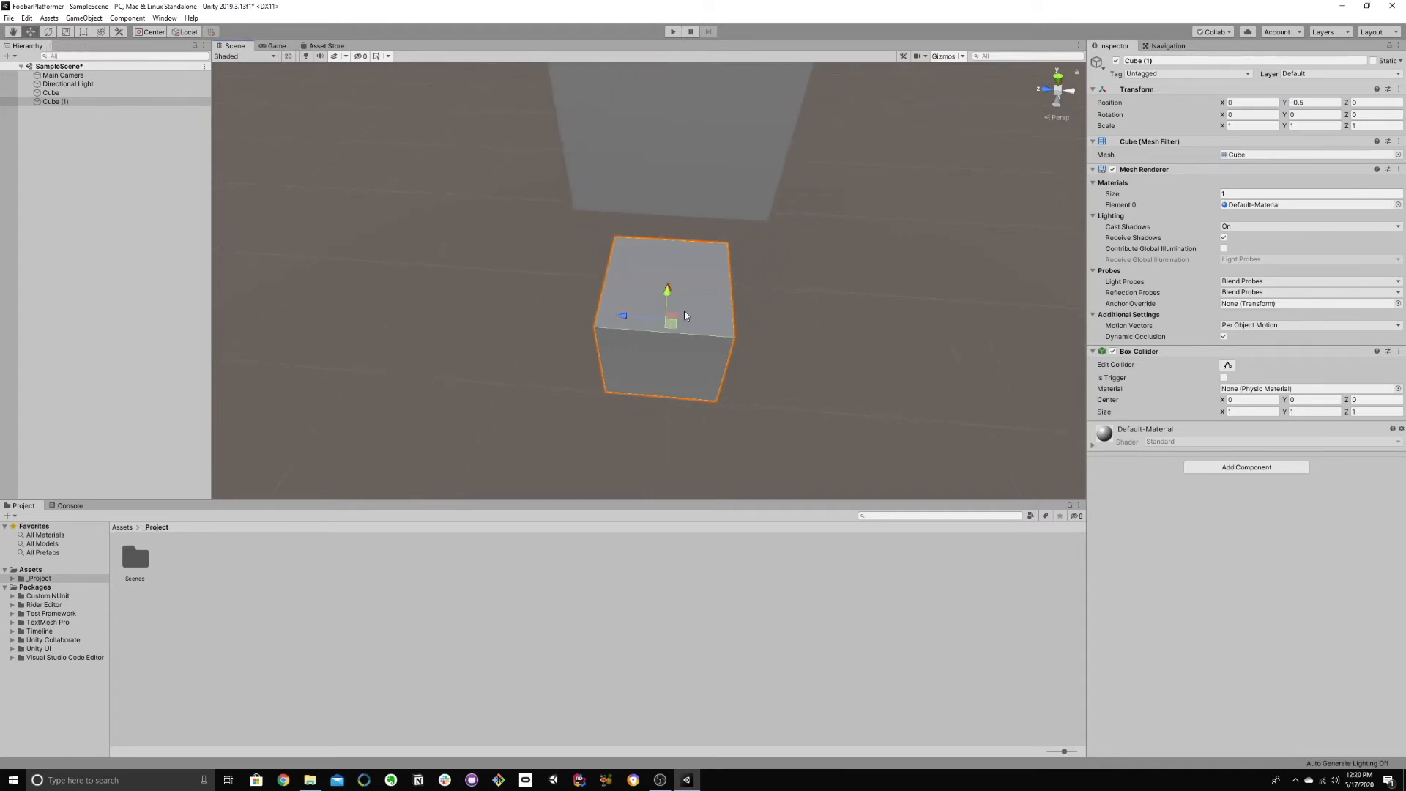
key("e")
left_click_drag(637, 301, 685, 309)
key("ctrl+z")
key("r")
left_click_drag(701, 341, 645, 328, "alt")
key("t")
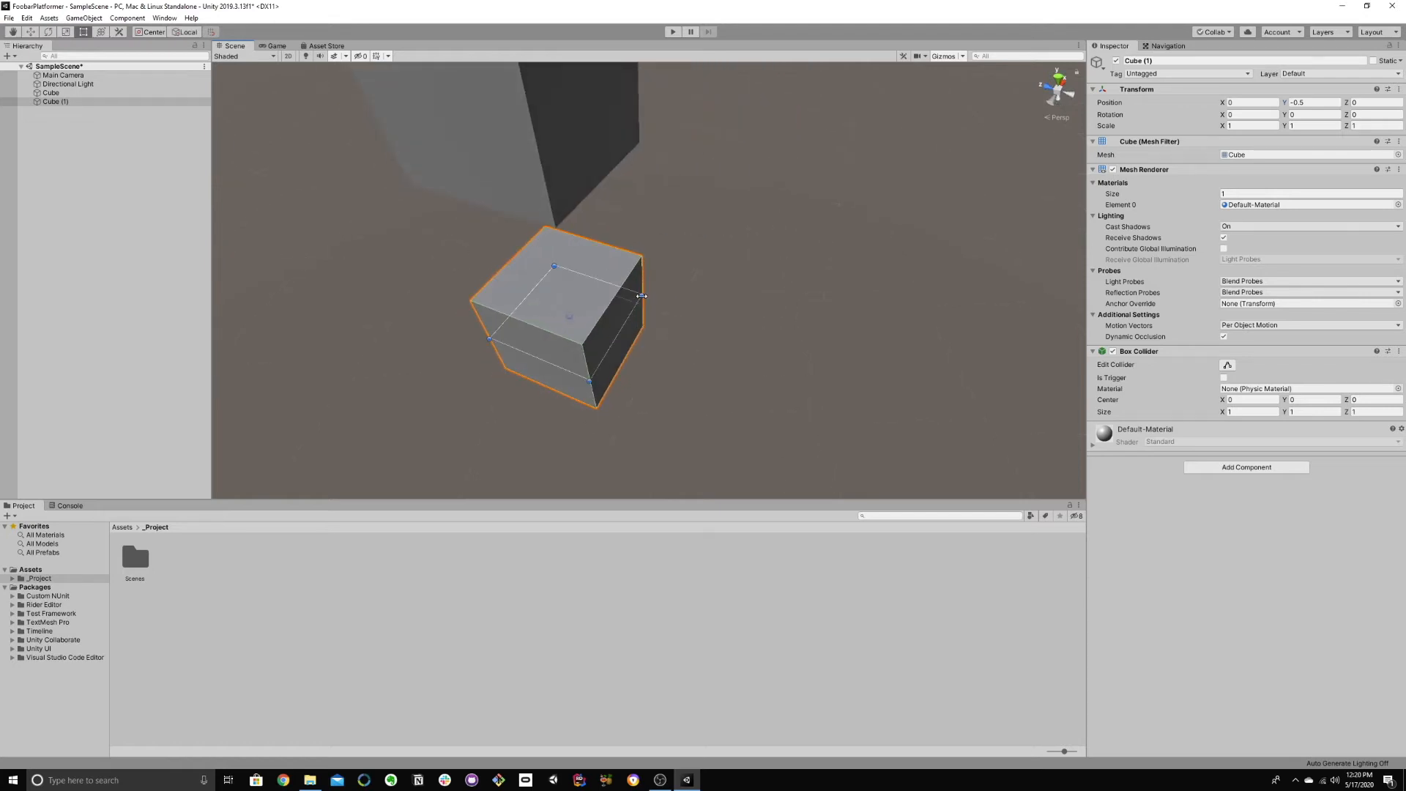
Step: Scale the lower cube into a wide platform, about 6.76 along X and 8.02 along Z
key("r")
left_click_drag(636, 350, 459, 360, "alt")
left_click_drag(666, 284, 296, 342)
left_click_drag(495, 343, 455, 279, "alt")
Step: Rename the platform object "Cube (1)" as Floor
left_click(64, 103)
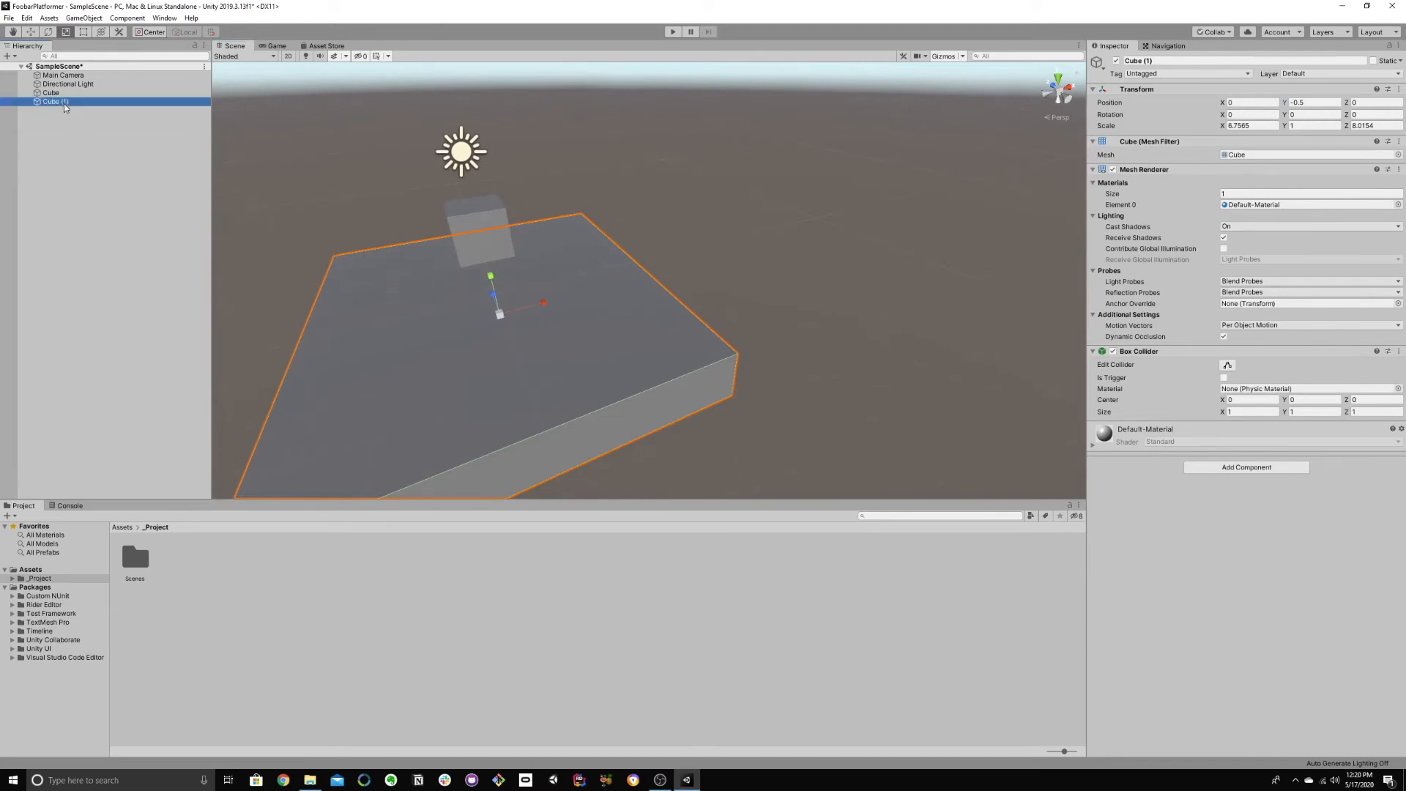
left_click(56, 99)
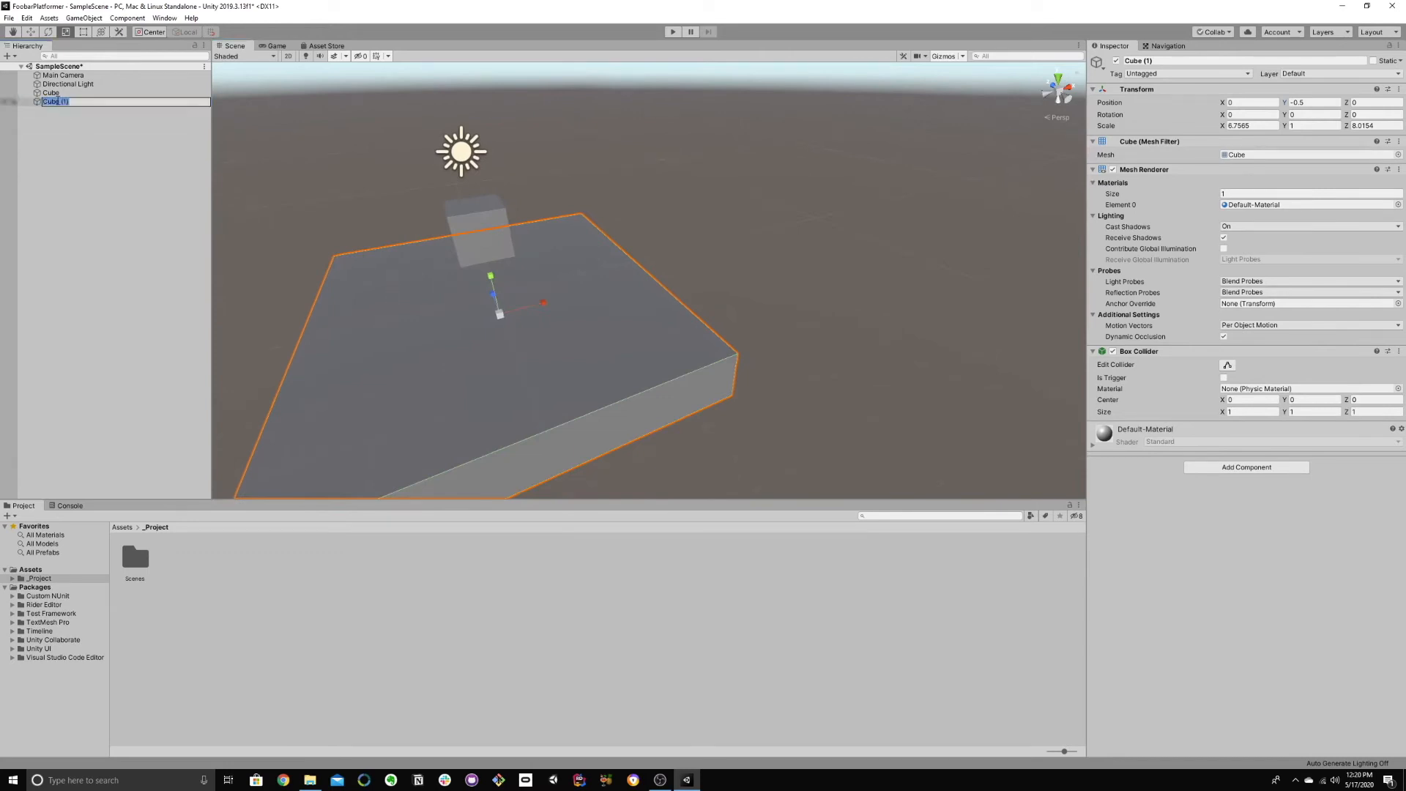
type("Floor")
key("Return")
Step: Rename the Rigidbody cube as Player and place it below Floor in the object order
left_click(62, 94)
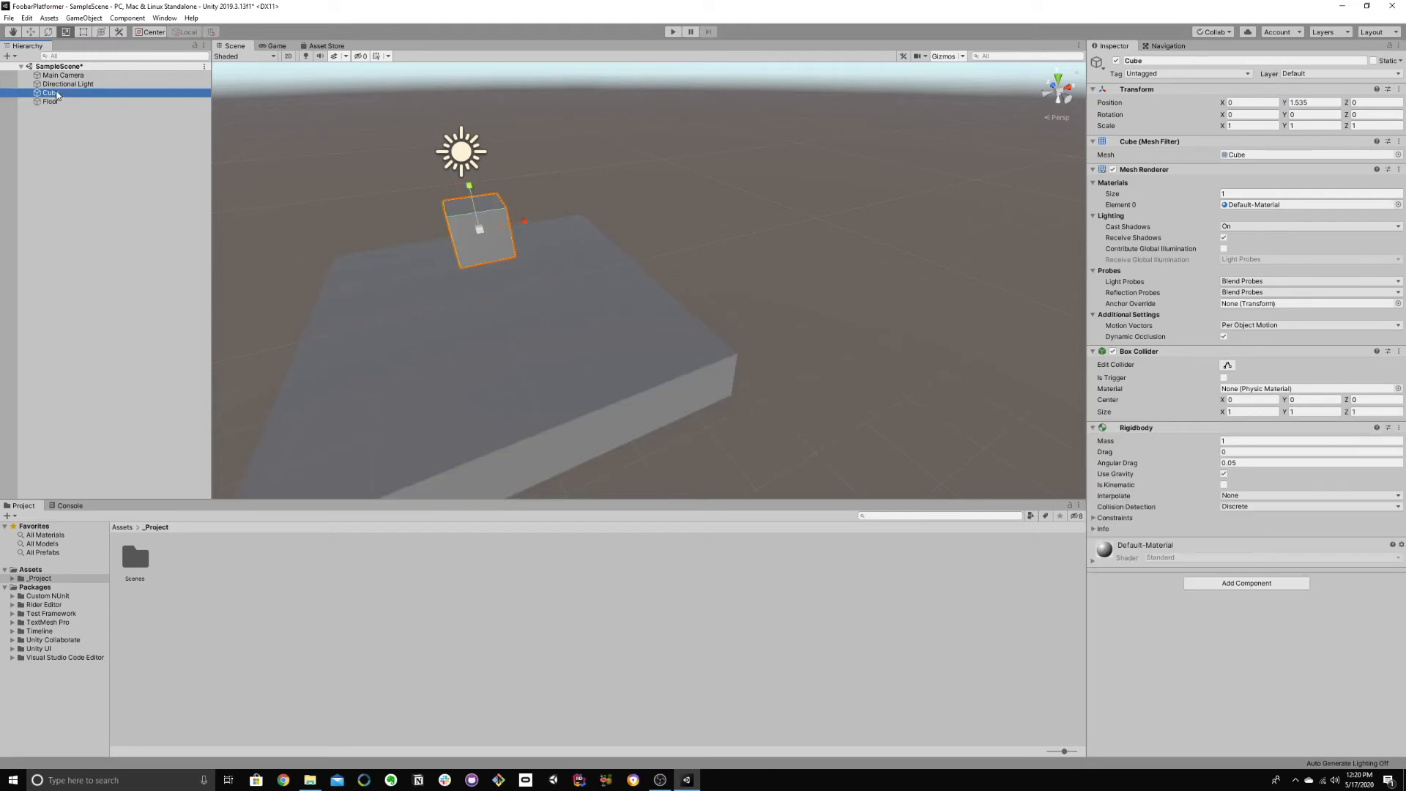
left_click(58, 94)
type("Player")
key("Return")
left_click_drag(57, 94, 60, 107)
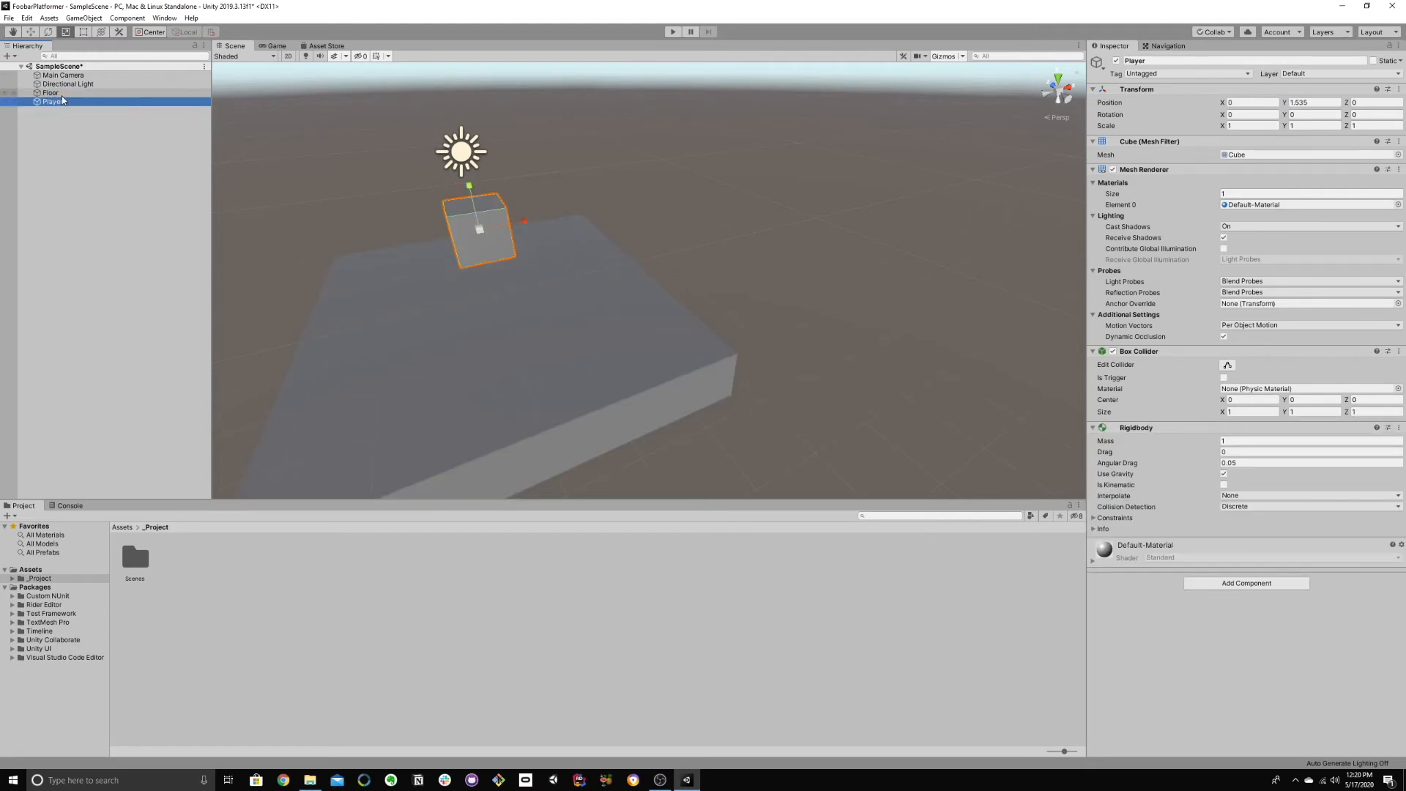
Step: Play-test the scene to check whether the Player cube lands on the Floor, and stop the run
left_click(62, 94)
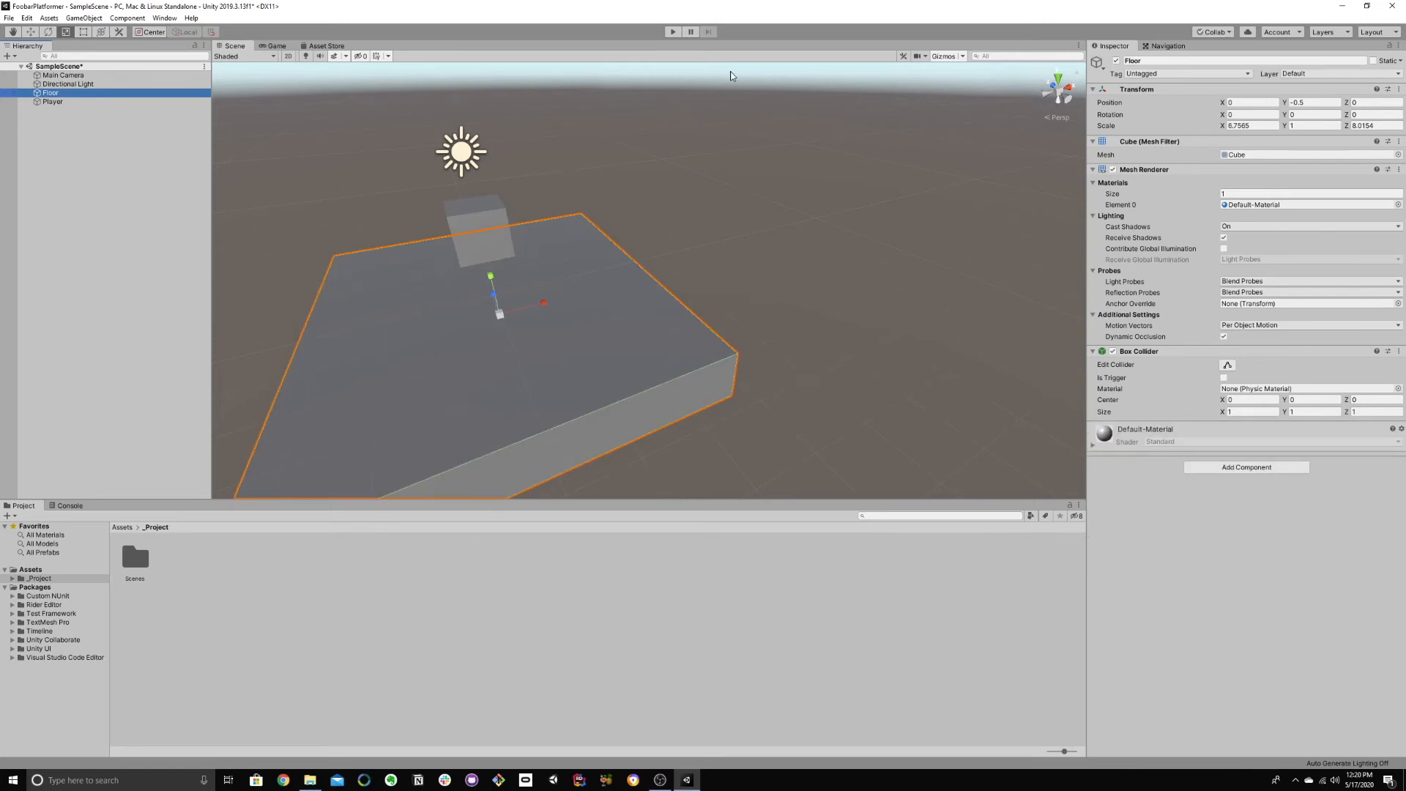
left_click(670, 35)
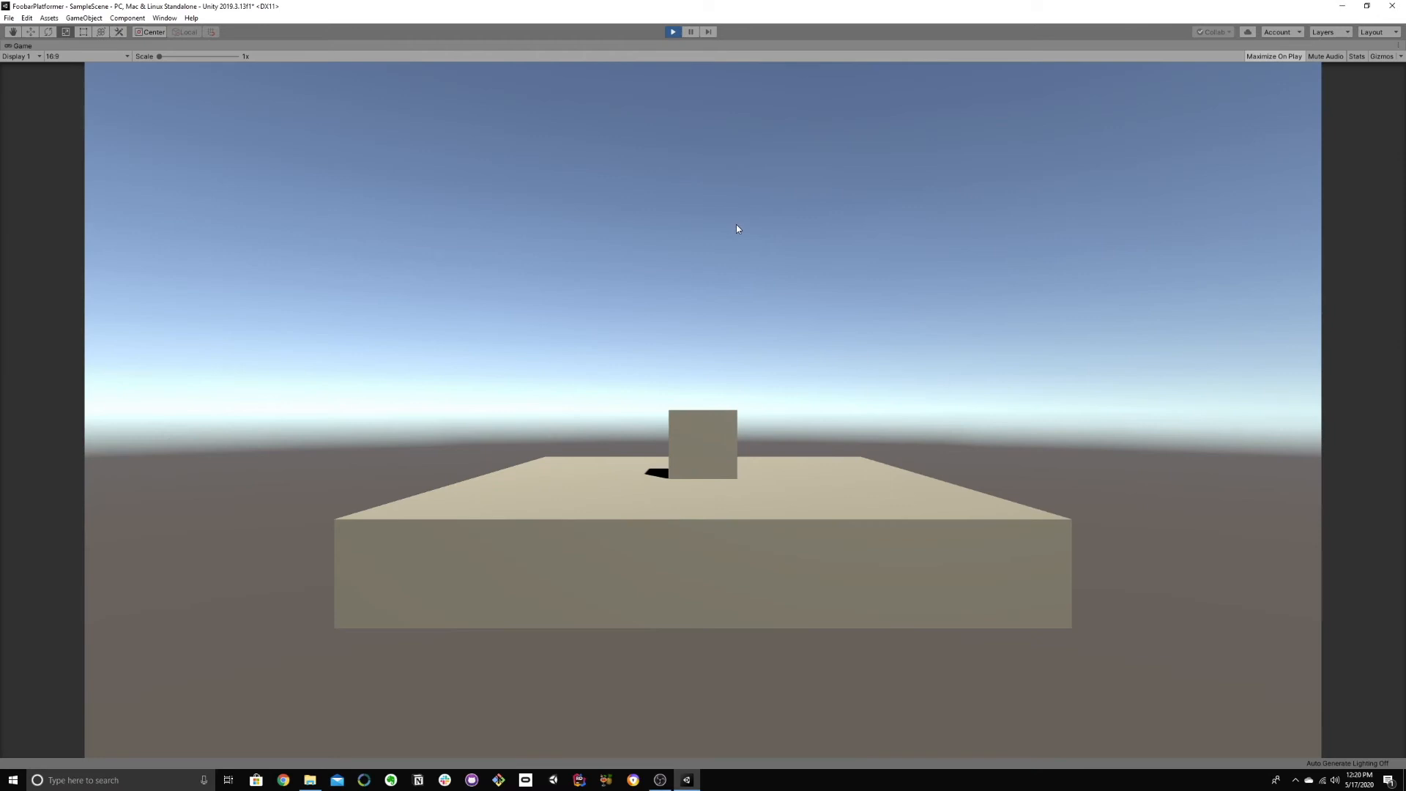
left_click(674, 34)
Step: Move the Floor platform downward along Y to widen the gap beneath the Player cube
right_click_drag(521, 293, 595, 324)
key("w")
key("w")
key("q")
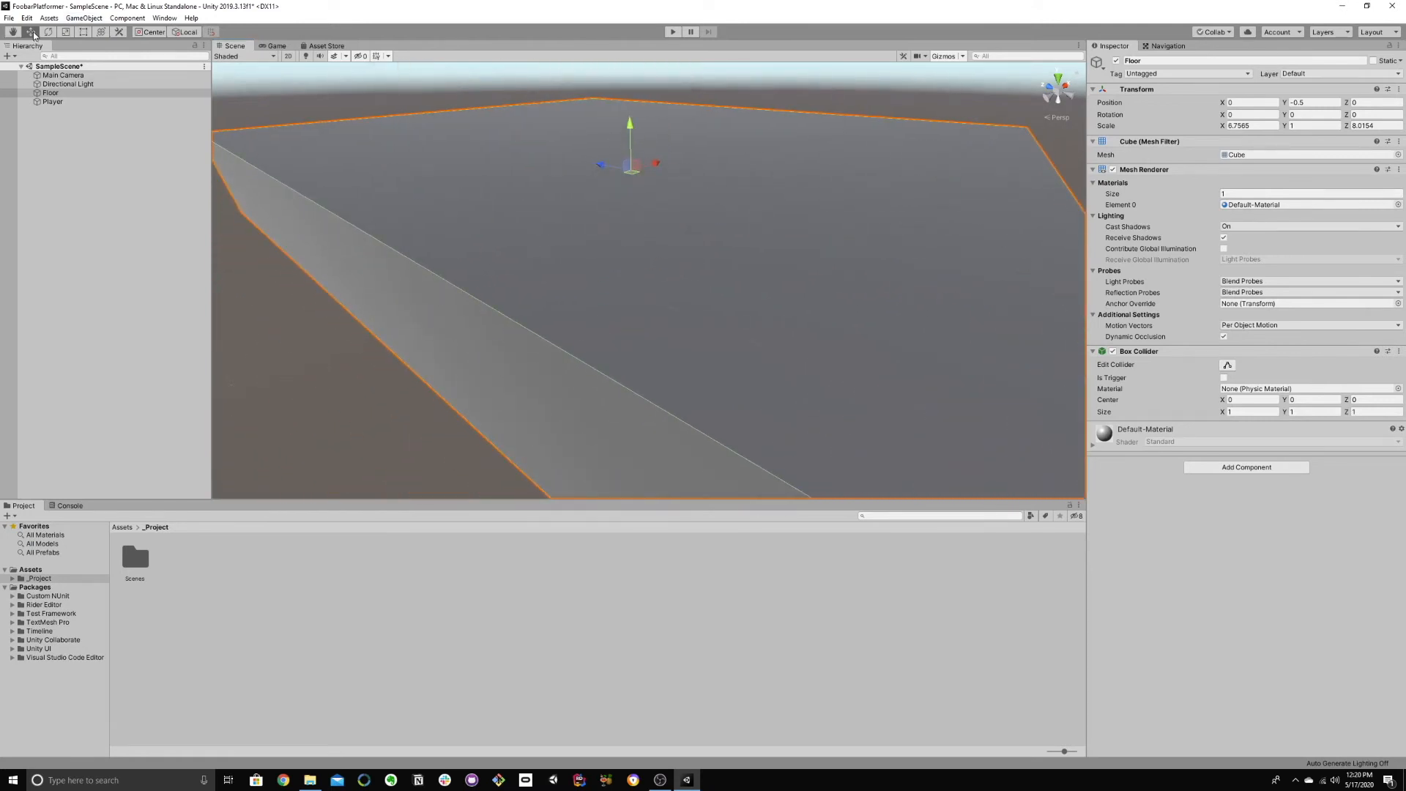
left_click_drag(631, 125, 637, 190)
Step: Raise the Player cube to a Y position of about 4.06, checking its framing in the Main Camera preview
right_click_drag(638, 192, 615, 162)
key("s")
left_click(605, 145)
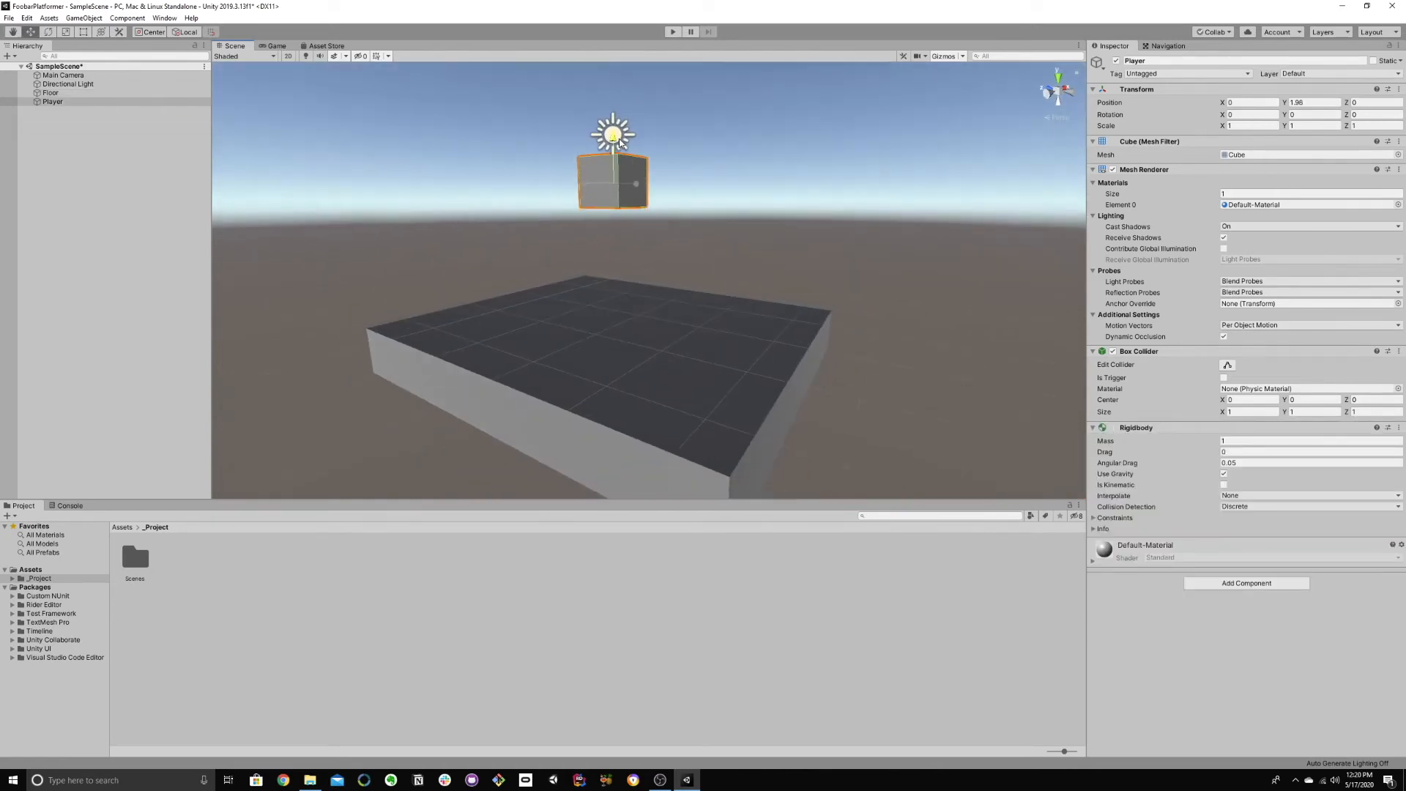
left_click(73, 75)
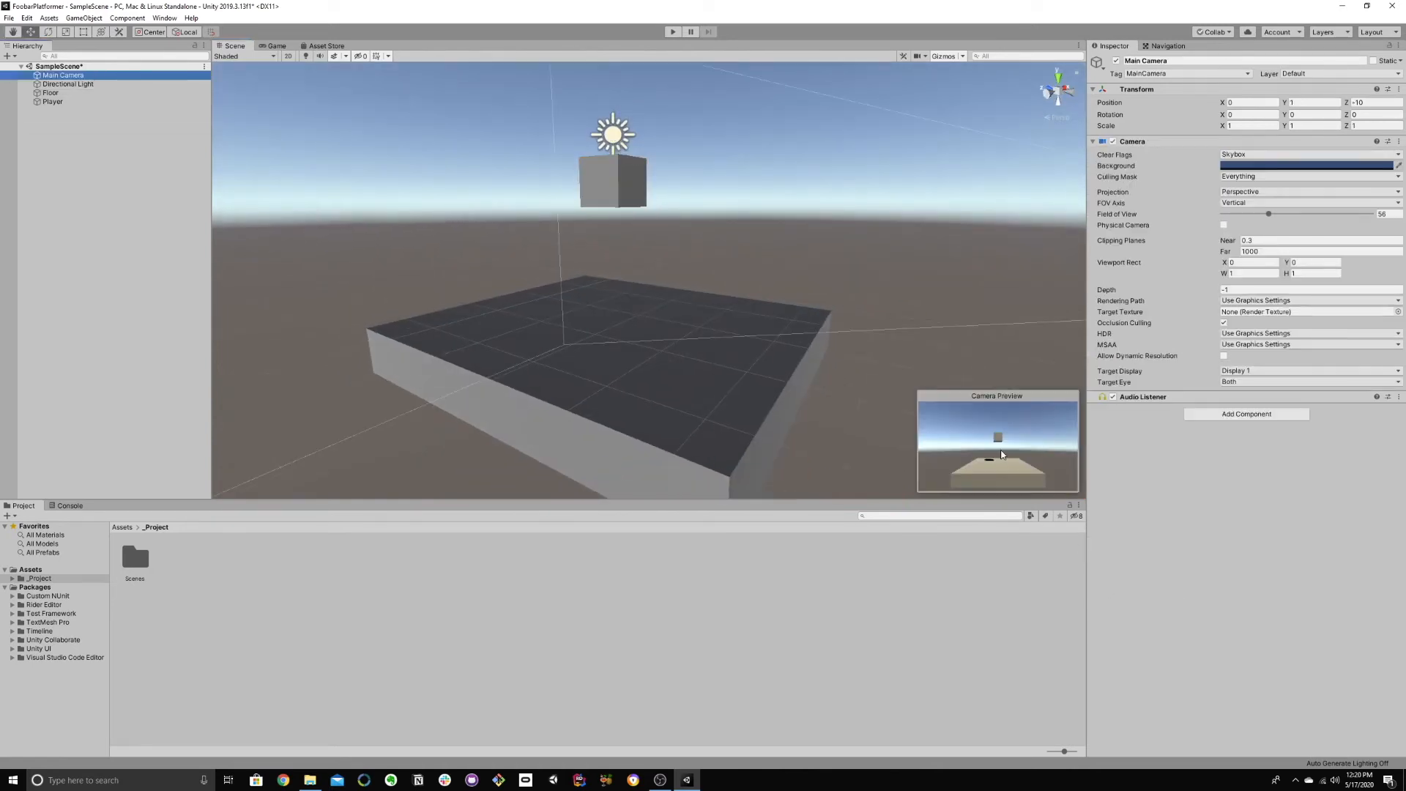
left_click(619, 183)
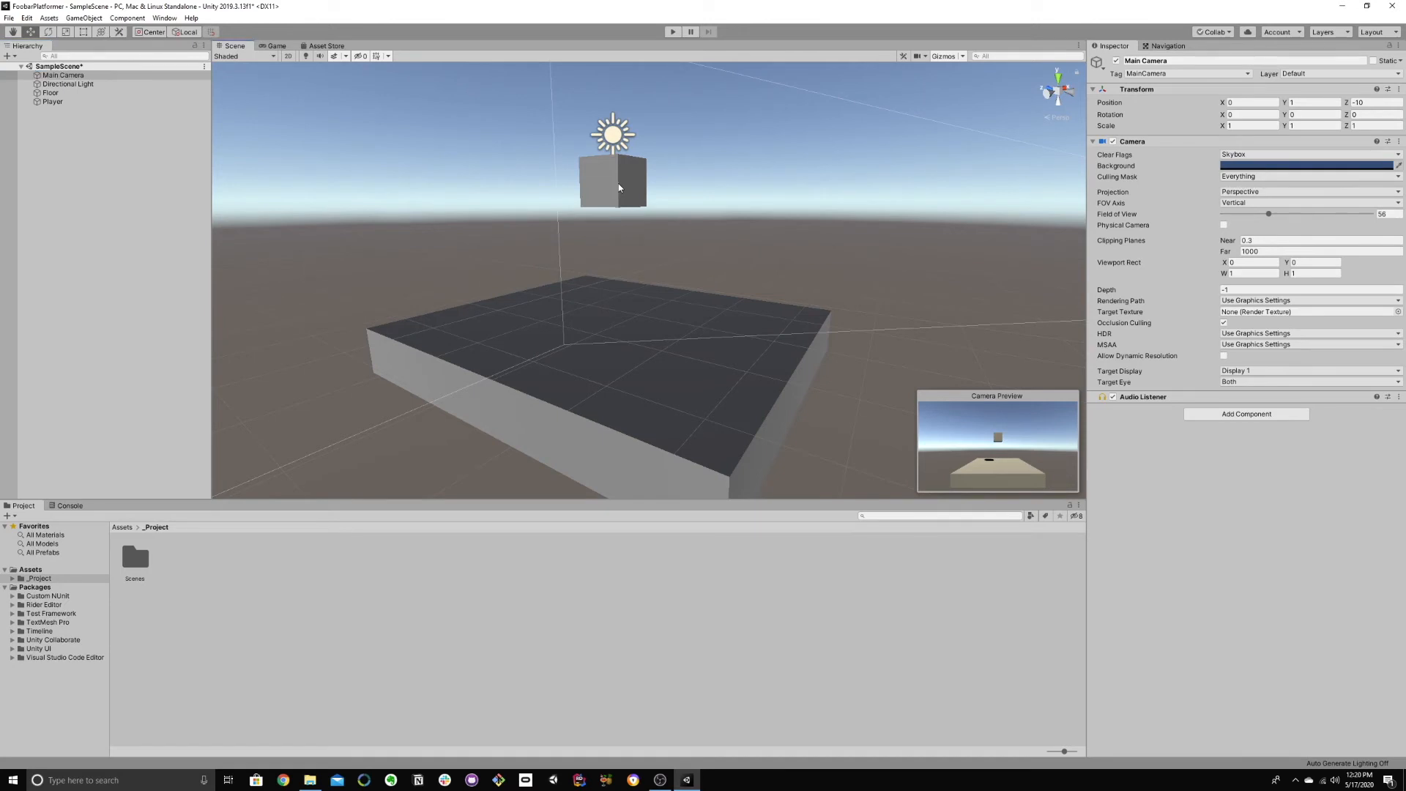
right_click_drag(618, 183, 632, 192)
left_click_drag(581, 223, 595, 126)
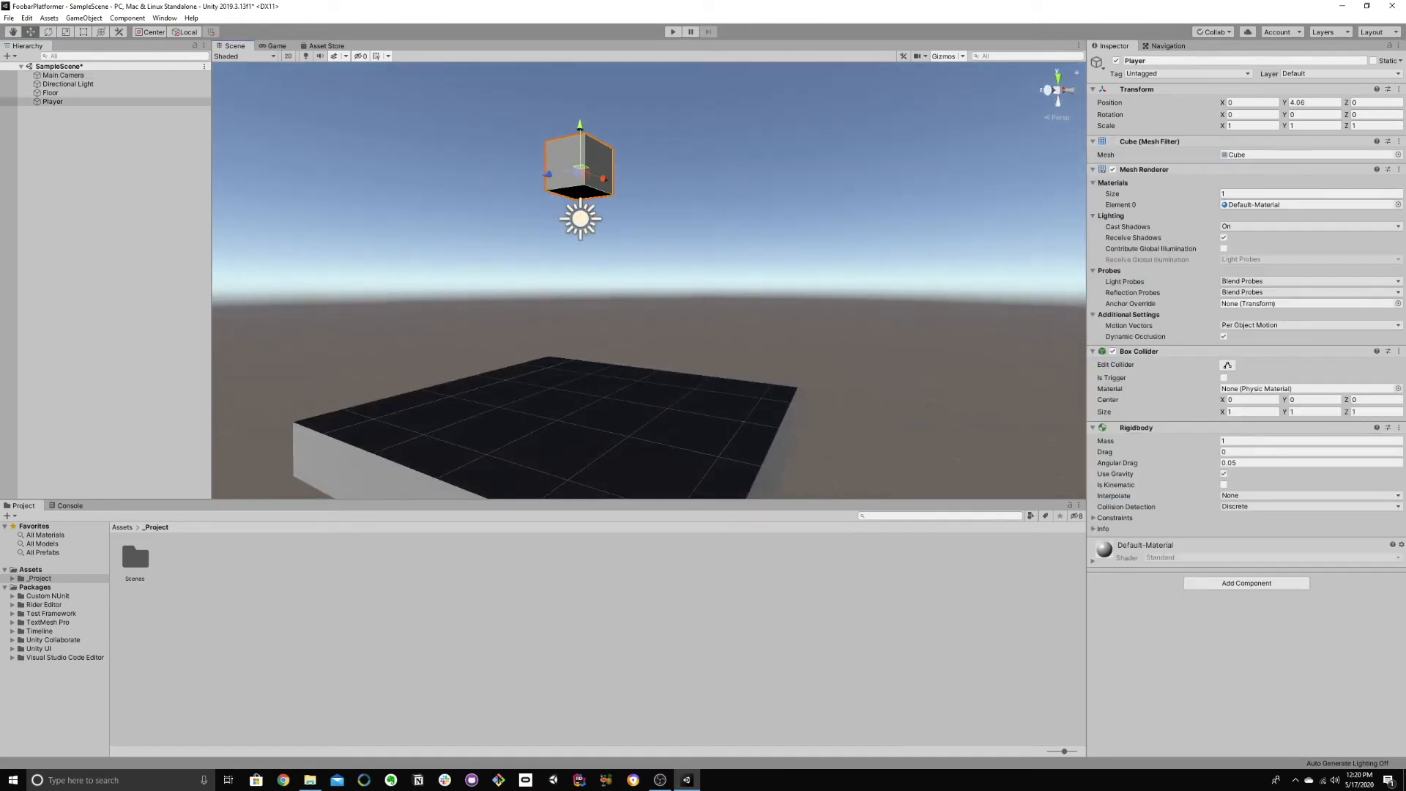
Step: Check the Main Camera preview and play-test the Player cube's fall from its raised position, stopping the run
left_click(85, 75)
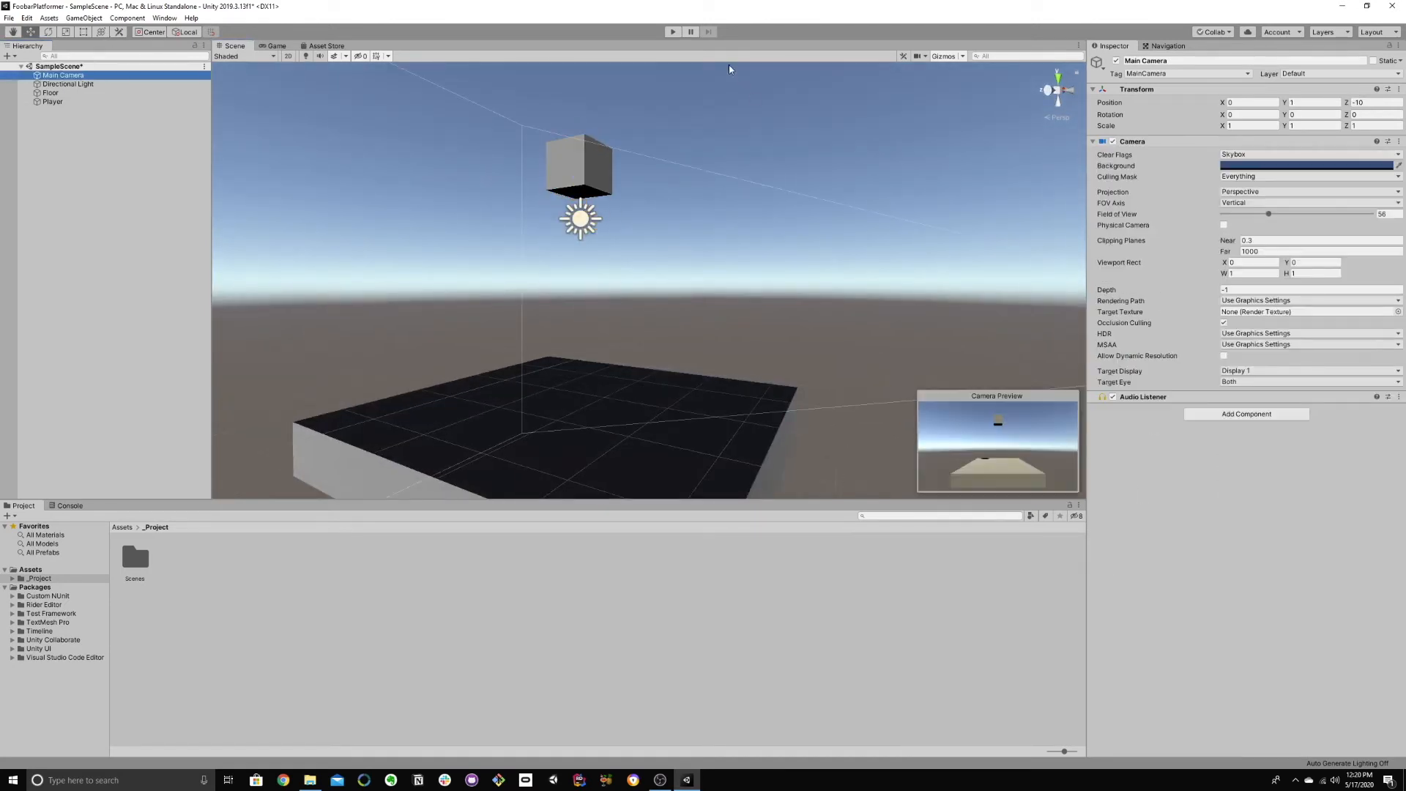
left_click(674, 32)
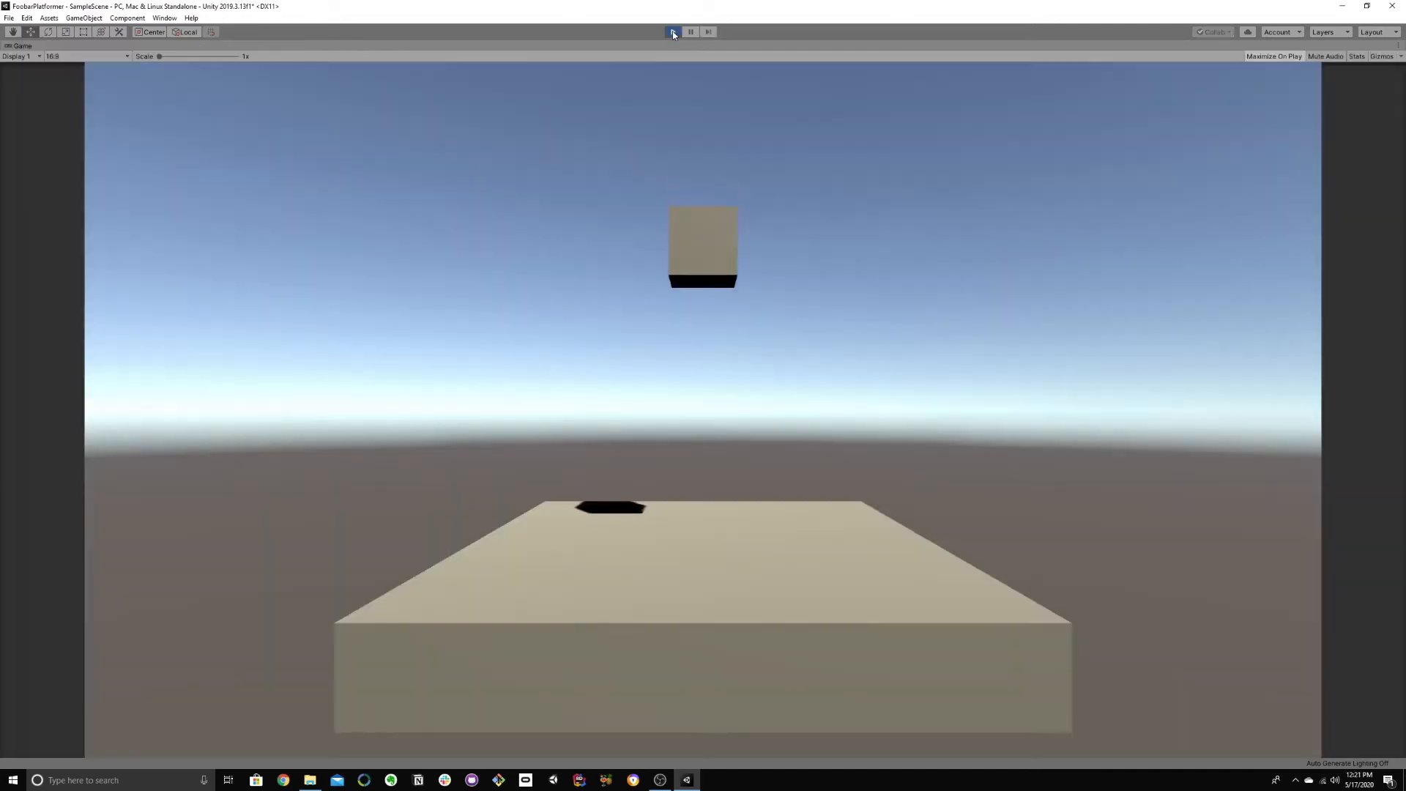
left_click(673, 33)
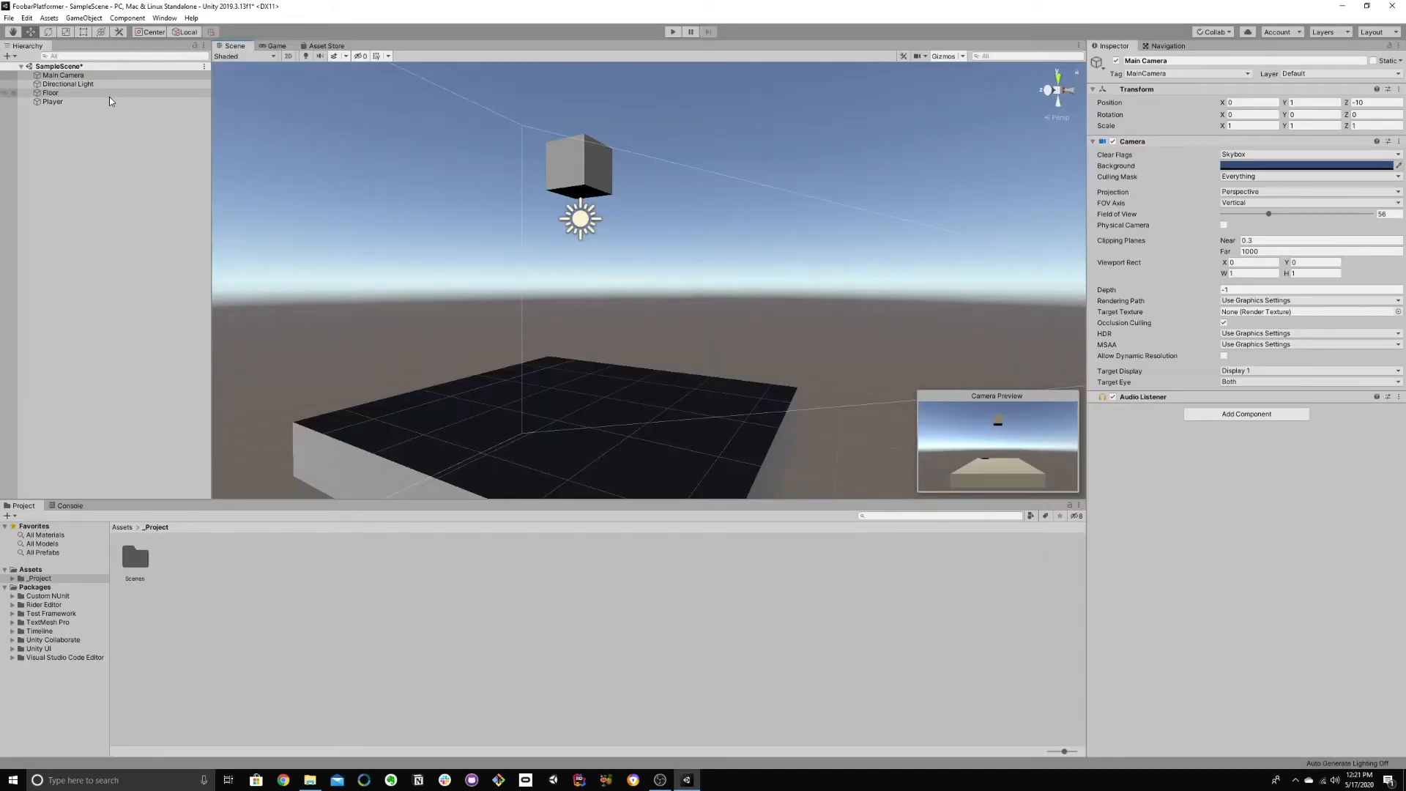
Step: Compare the components on the Floor with those on the Player, including the Box Collider and Rigidbody
left_click(109, 95)
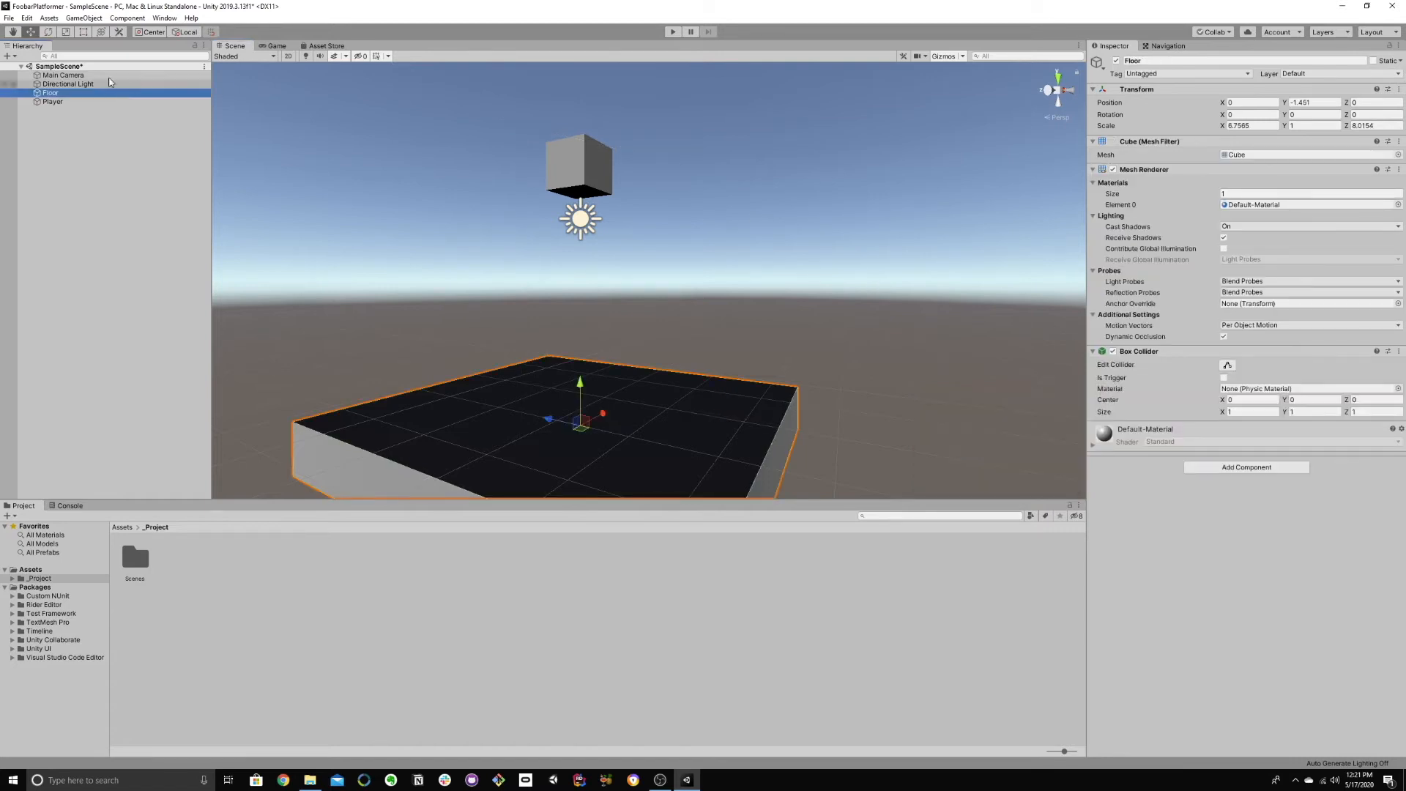
left_click(73, 101)
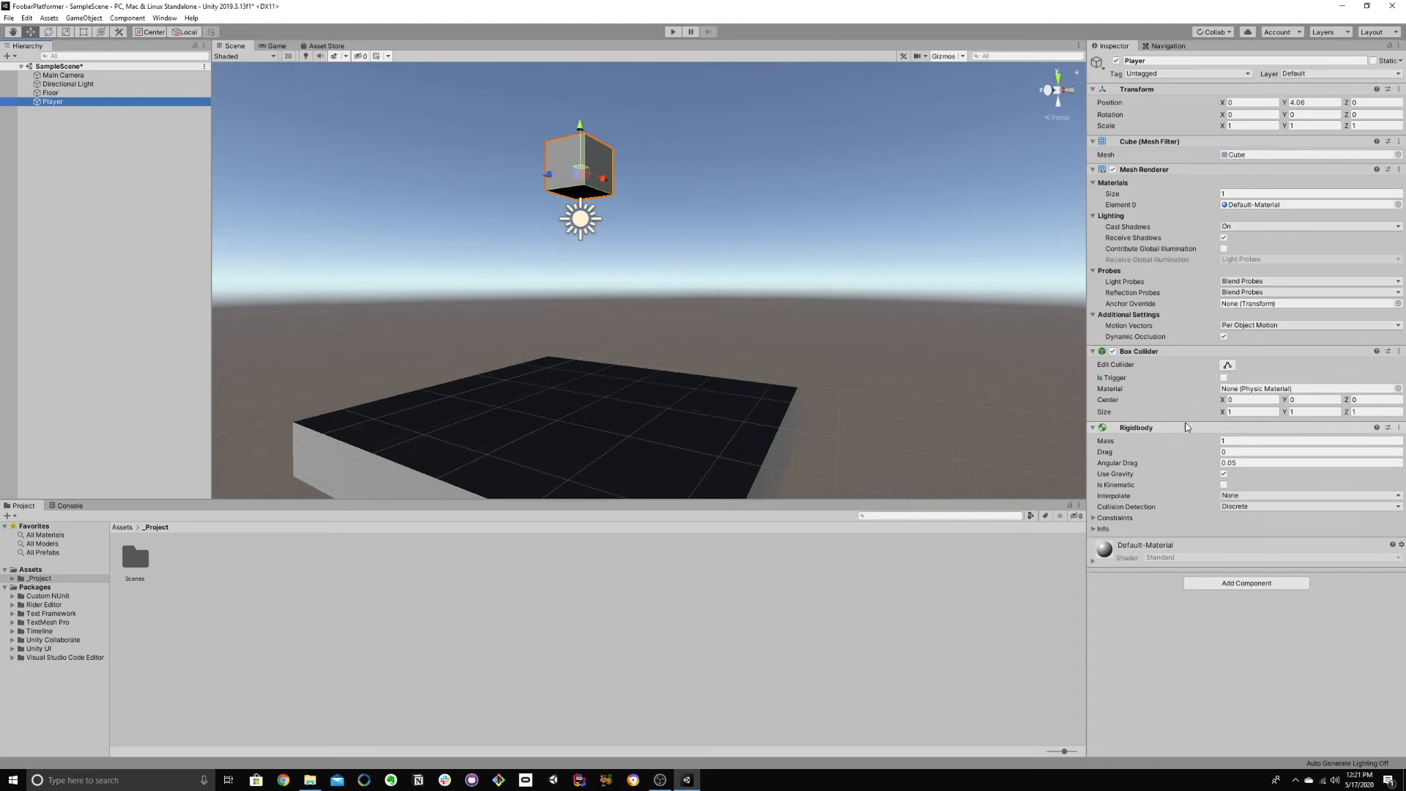
left_click(55, 93)
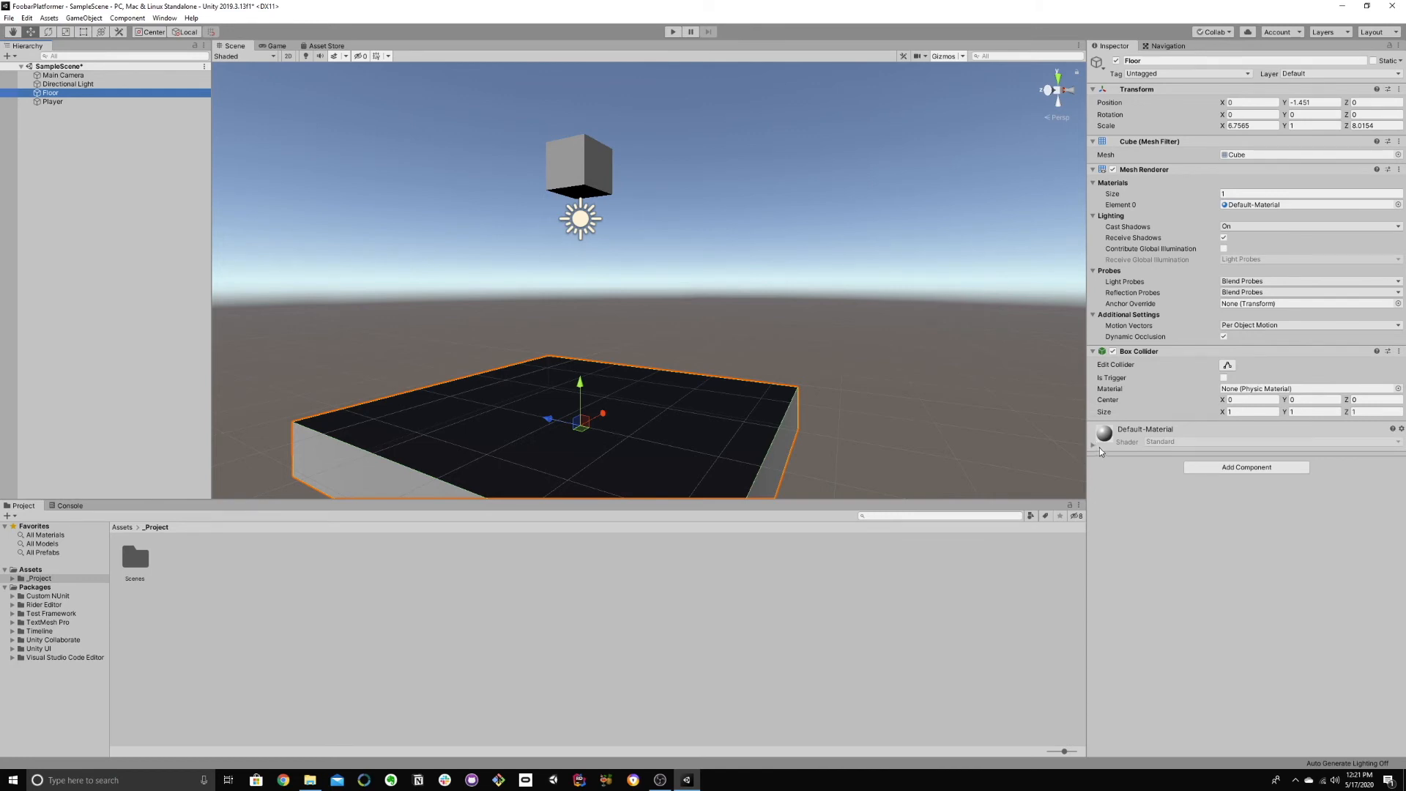
Step: Run the scene again to watch the Player cube settle on the Floor, and exit play mode
left_click(674, 32)
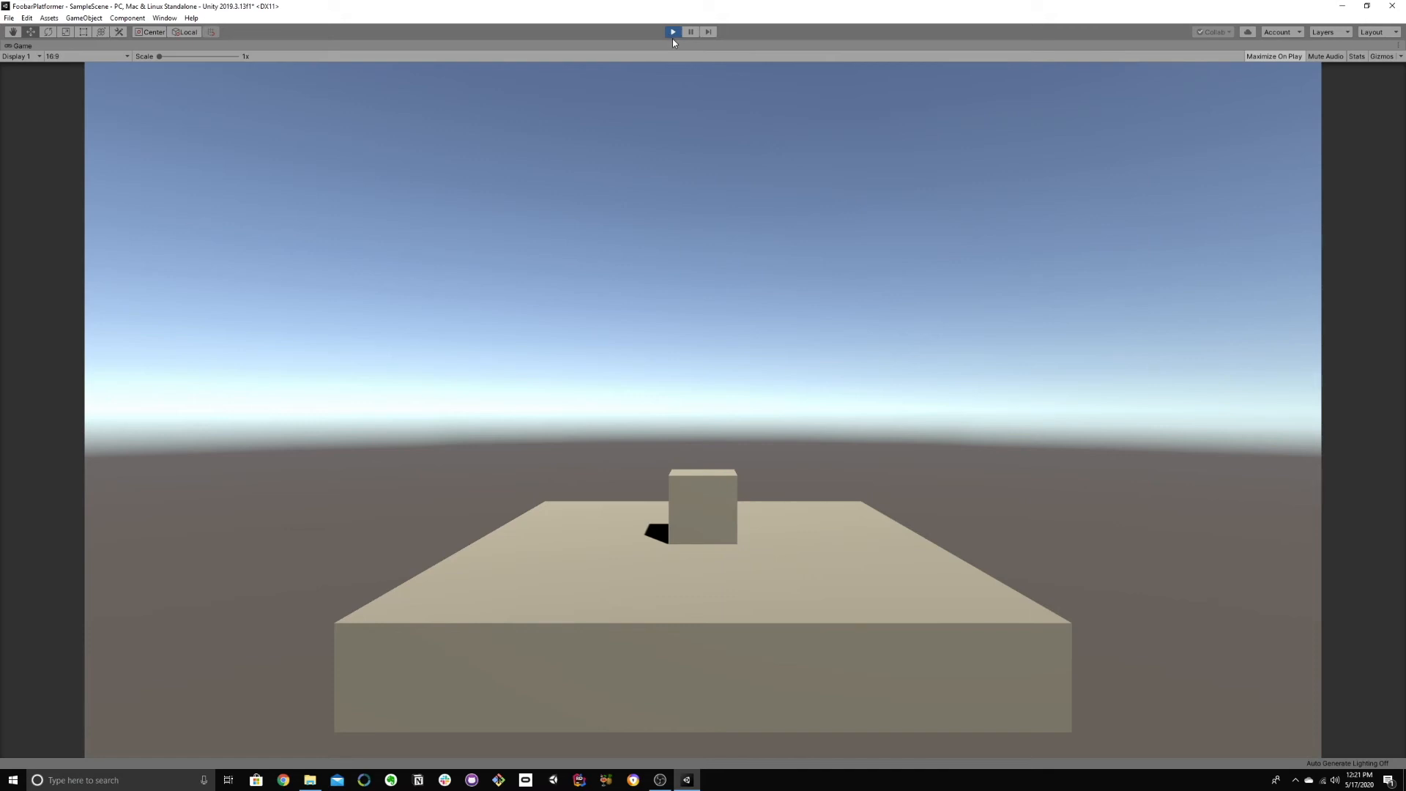
key("space")
key("ctrl+p")
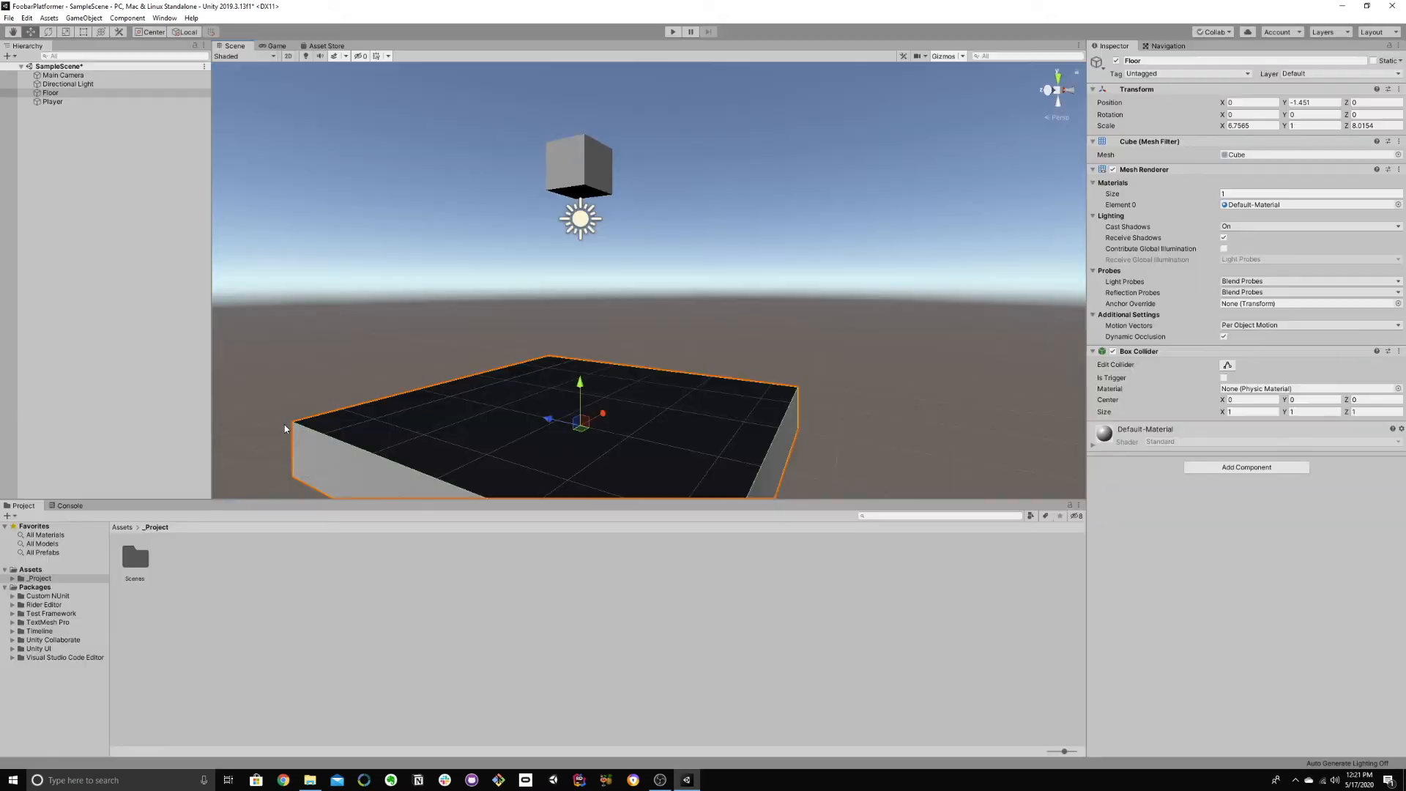
Step: Look inside the Scenes folder and return to the _Project folder
left_click(136, 560)
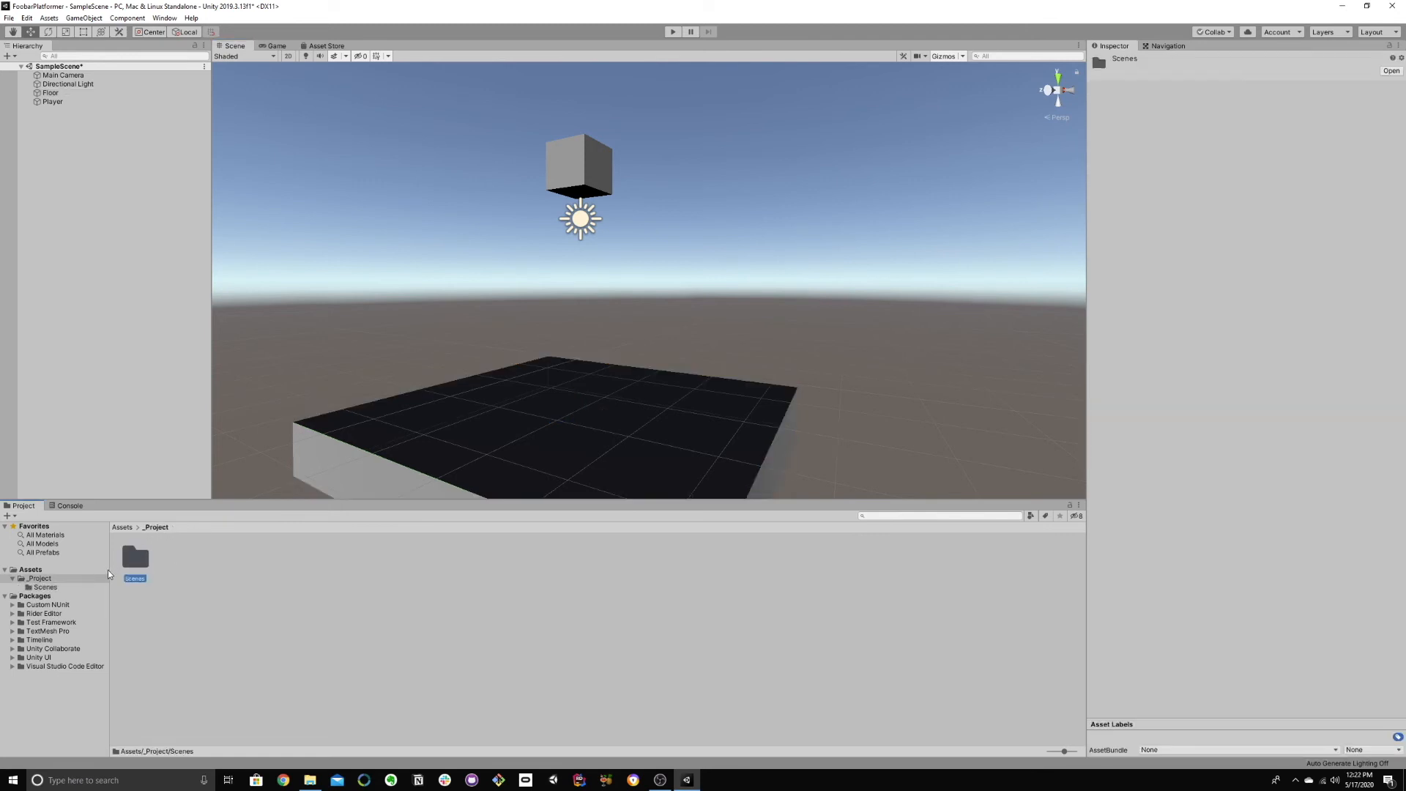
double_click(149, 560)
left_click(155, 528)
right_click_drag(737, 386, 699, 337)
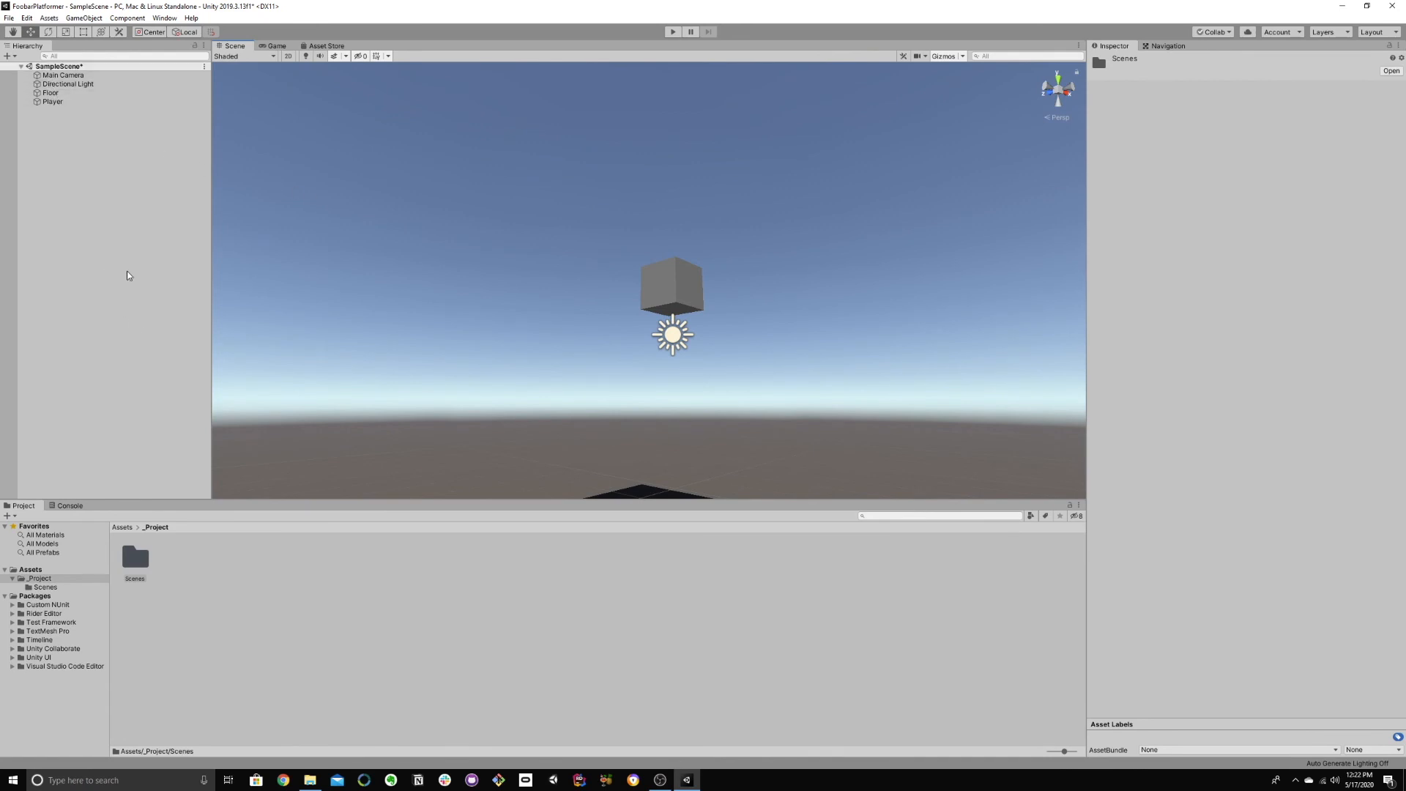
left_click(88, 93)
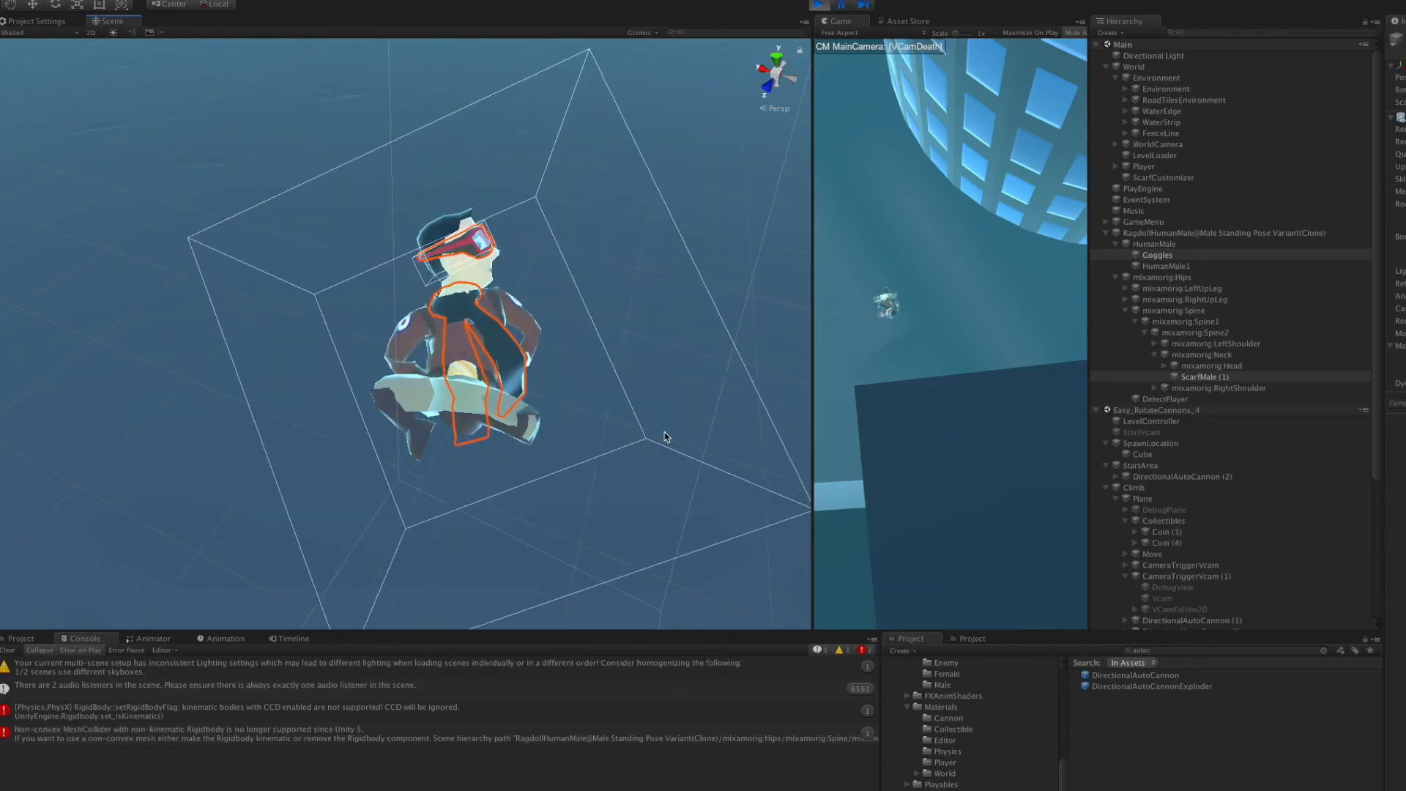
left_click(1176, 300)
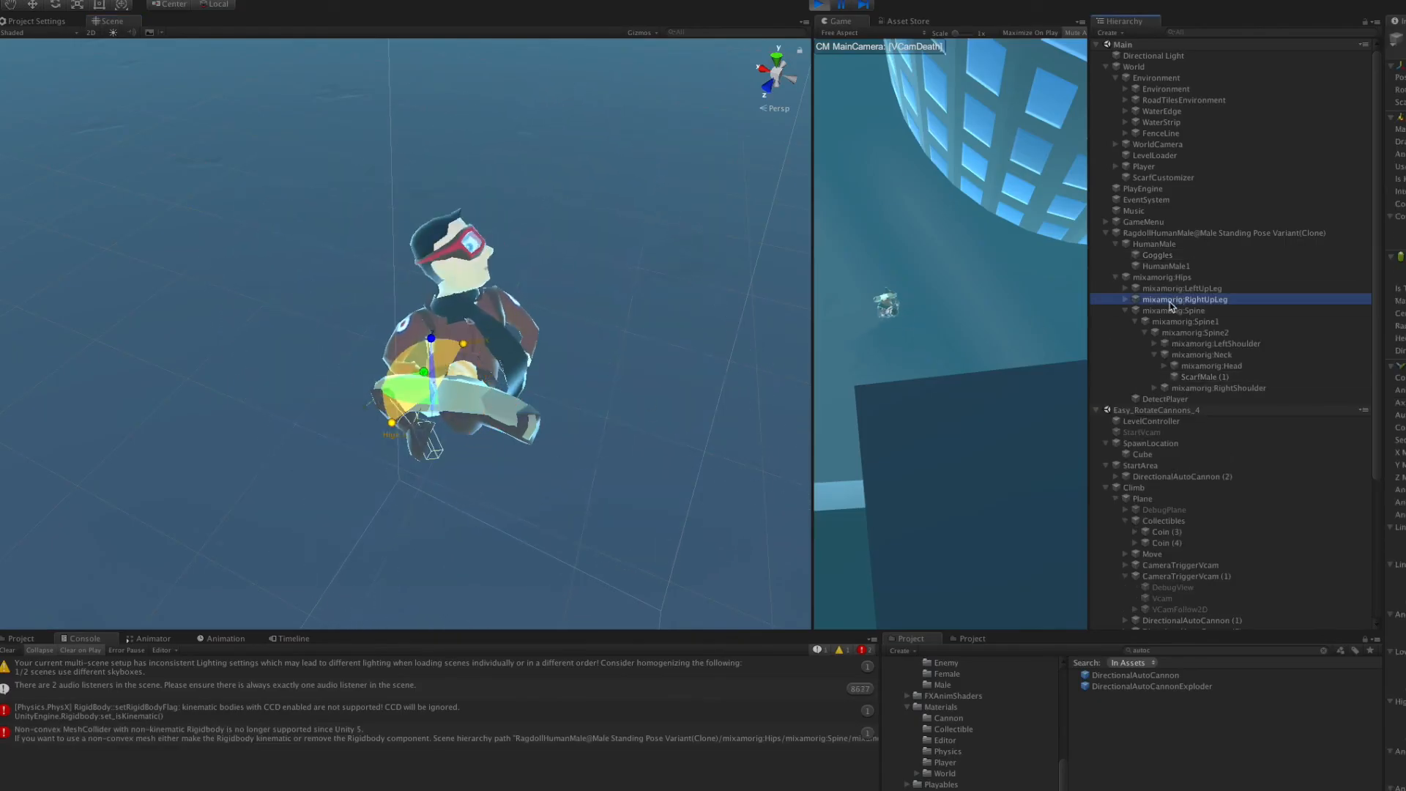
left_click(1200, 355)
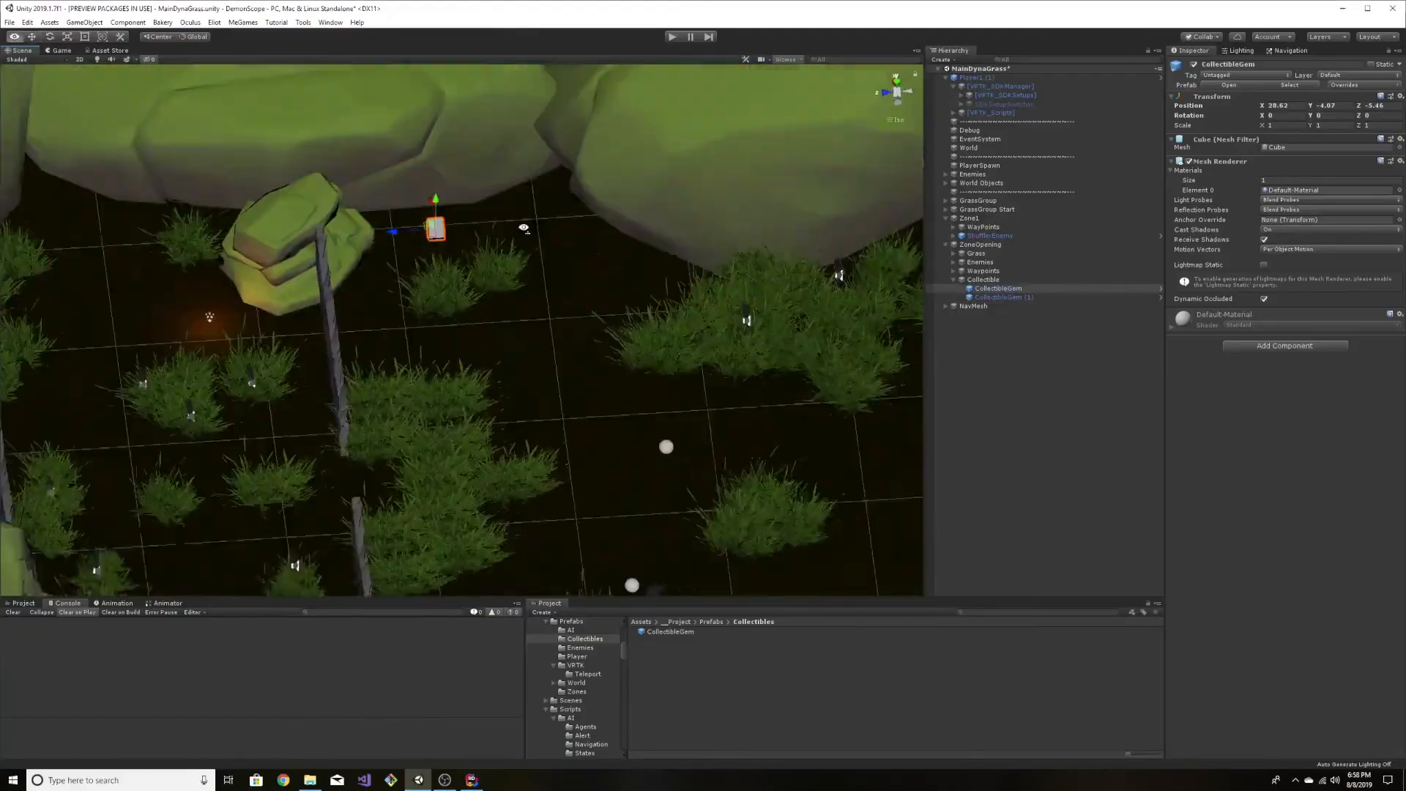
Step: Duplicate a CollectibleGem in the MainDynaGrass scene and reposition the copy within the ZoneOpening area
right_click_drag(524, 228, 539, 228)
key("ctrl+d")
left_click_drag(379, 237, 161, 260)
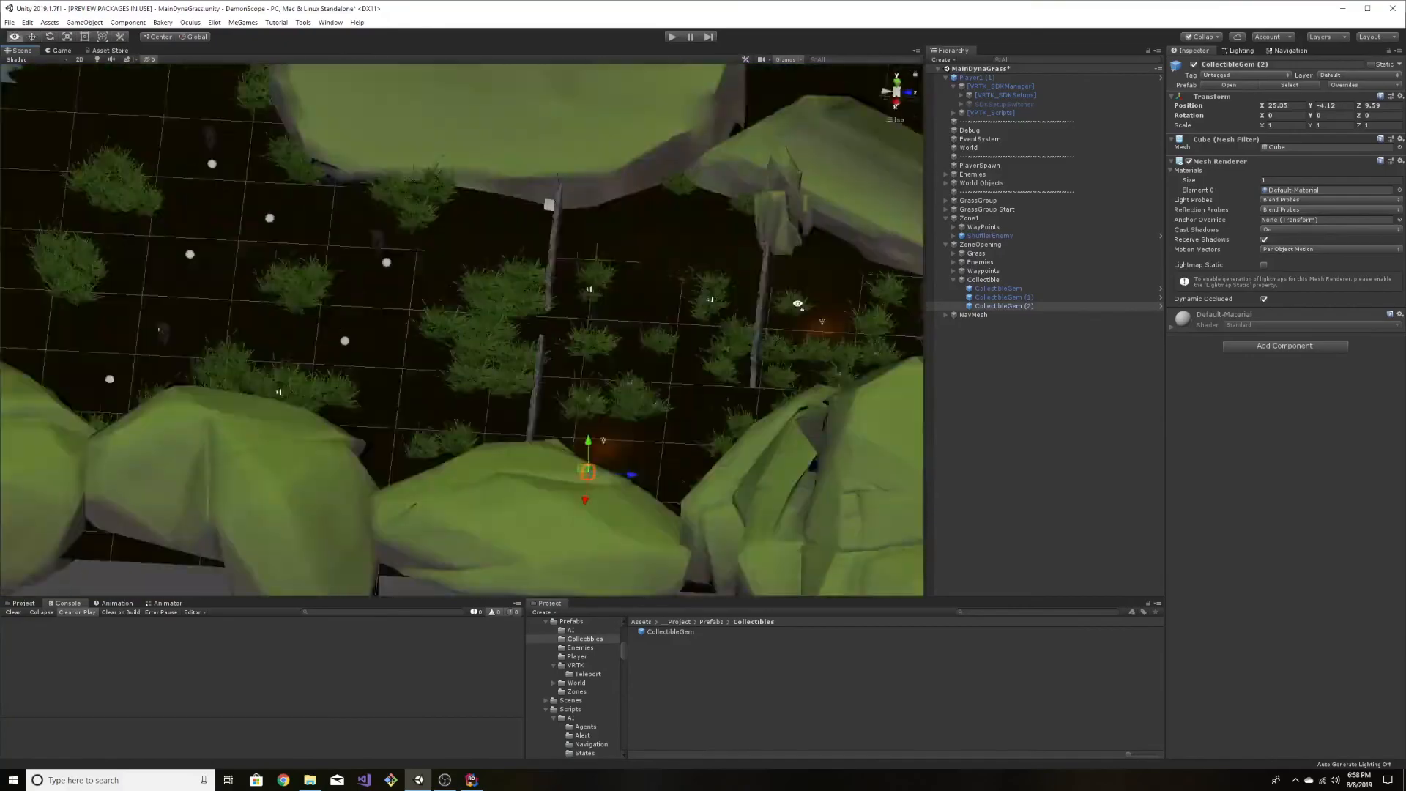